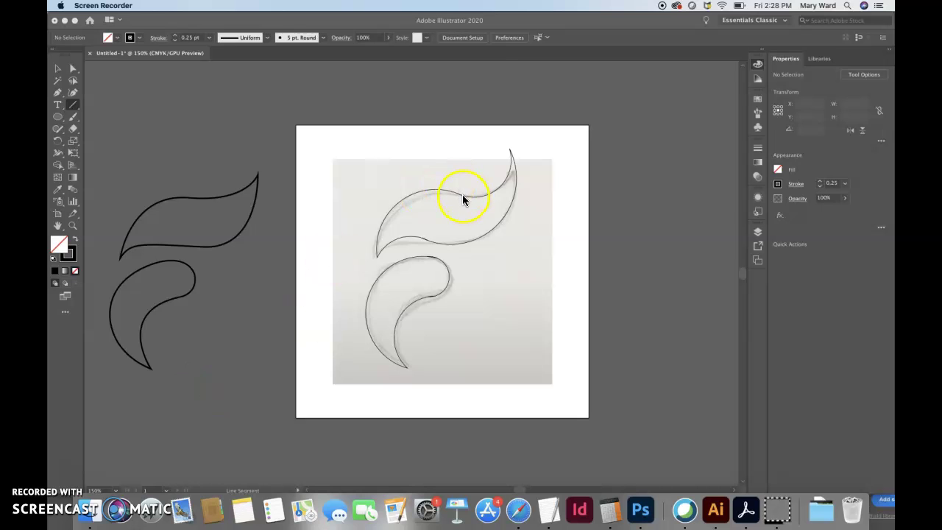
Hide Layer 1's template photo in the Layers panel so only the traced F outlines show
{"action": "left_click", "coordinate": [408, 143]}
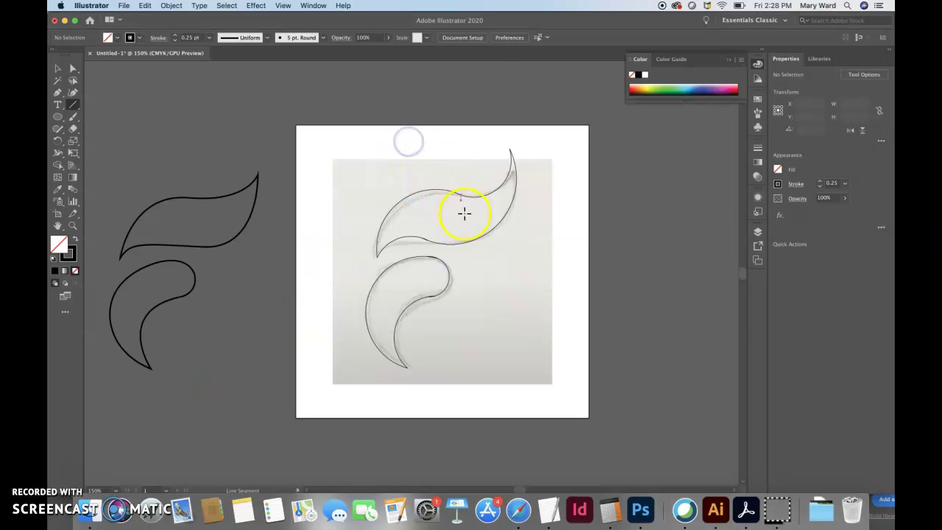
{"action": "left_click", "coordinate": [757, 231]}
{"action": "left_click", "coordinate": [633, 253]}
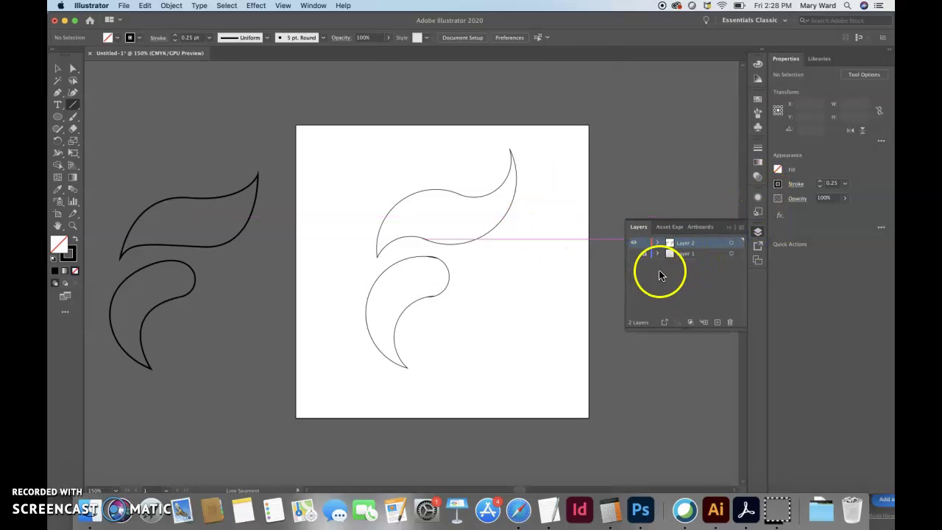
{"action": "left_click", "coordinate": [633, 254]}
{"action": "left_click", "coordinate": [633, 254]}
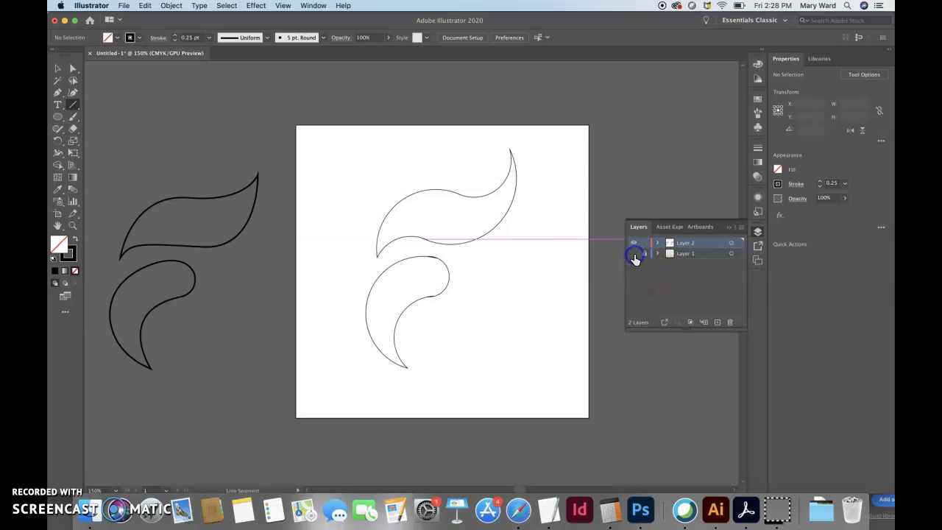
{"action": "left_click_drag", "start_coordinate": [669, 215], "coordinate": [717, 234]}
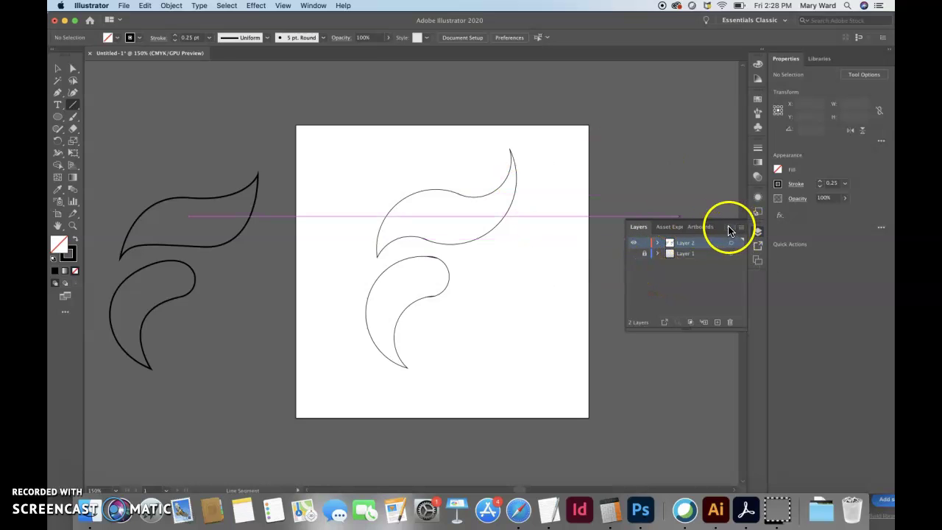
{"action": "left_click", "coordinate": [729, 229]}
Nudge the lower swoosh slightly up and left and delete the tiny stray path
{"action": "left_click", "coordinate": [58, 69]}
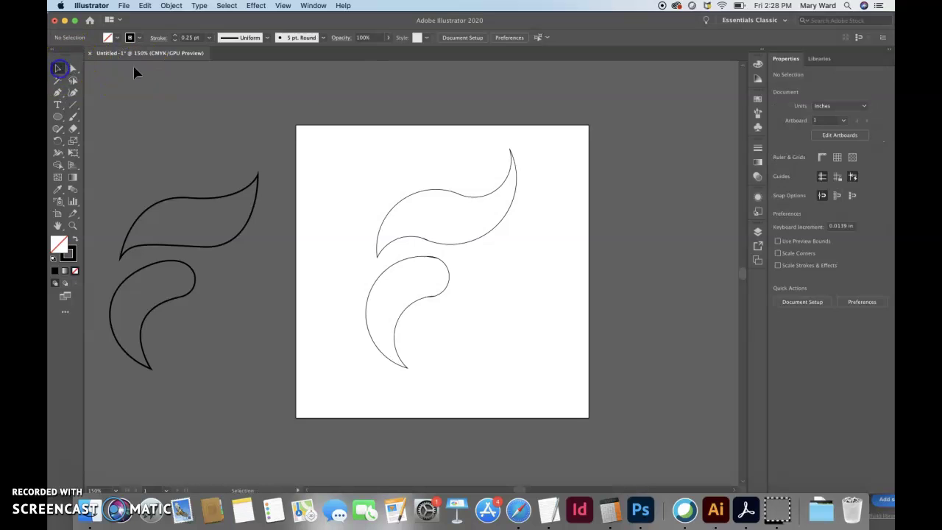
{"action": "left_click_drag", "start_coordinate": [412, 261], "coordinate": [405, 251]}
{"action": "left_click", "coordinate": [479, 266]}
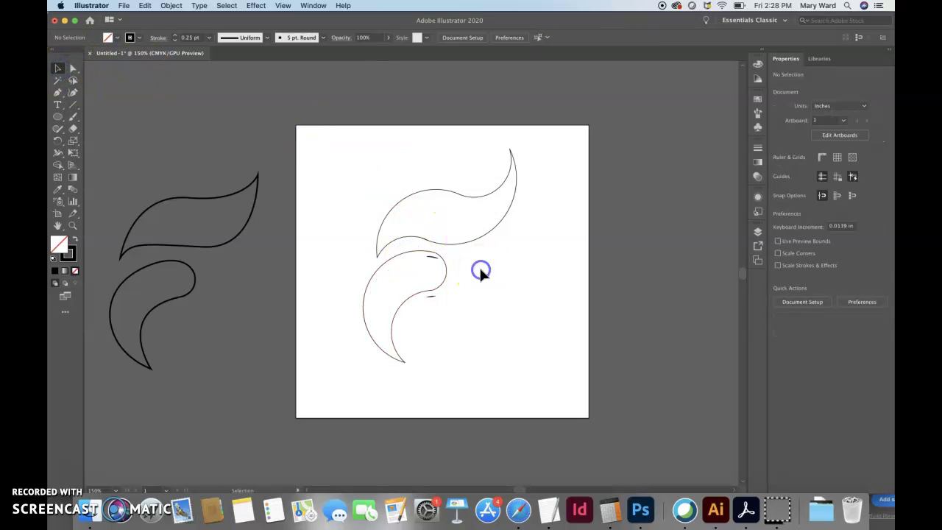
{"action": "left_click", "coordinate": [434, 259]}
{"action": "left_click_drag", "start_coordinate": [467, 352], "coordinate": [429, 299]}
{"action": "left_click_drag", "start_coordinate": [432, 266], "coordinate": [422, 240]}
{"action": "key", "text": "Delete"}
{"action": "left_click", "coordinate": [452, 308]}
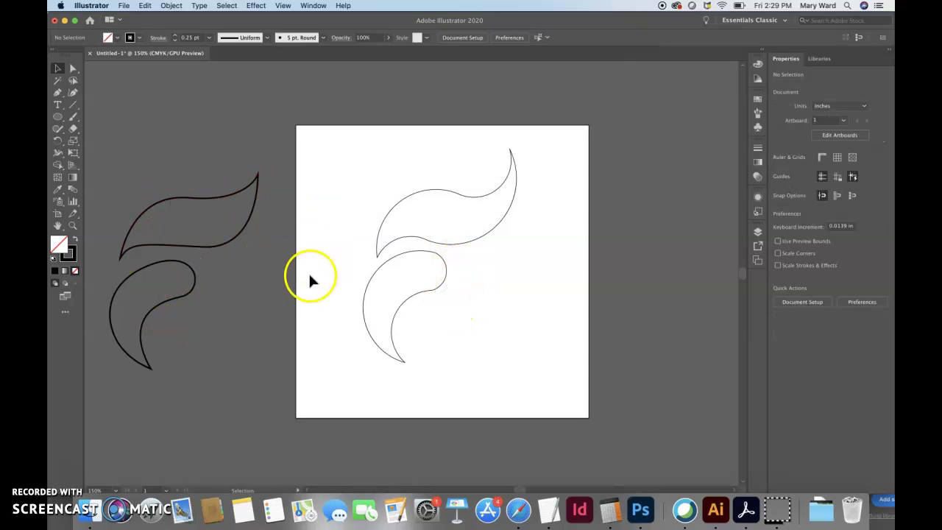
Compare the two artboard swooshes with the reference shapes left of the artboard, ending on the upper swoosh
{"action": "left_click", "coordinate": [452, 247]}
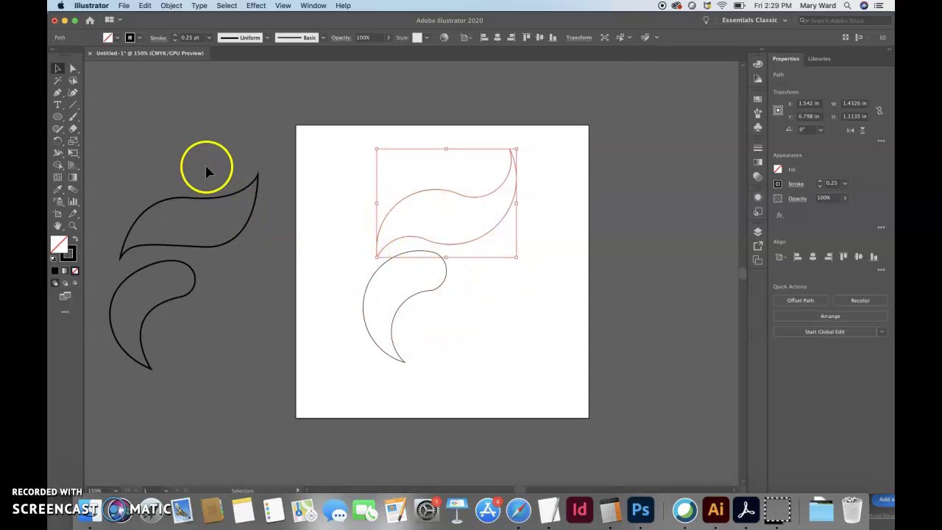
{"action": "left_click", "coordinate": [229, 253]}
{"action": "left_click_drag", "start_coordinate": [474, 279], "coordinate": [488, 303]}
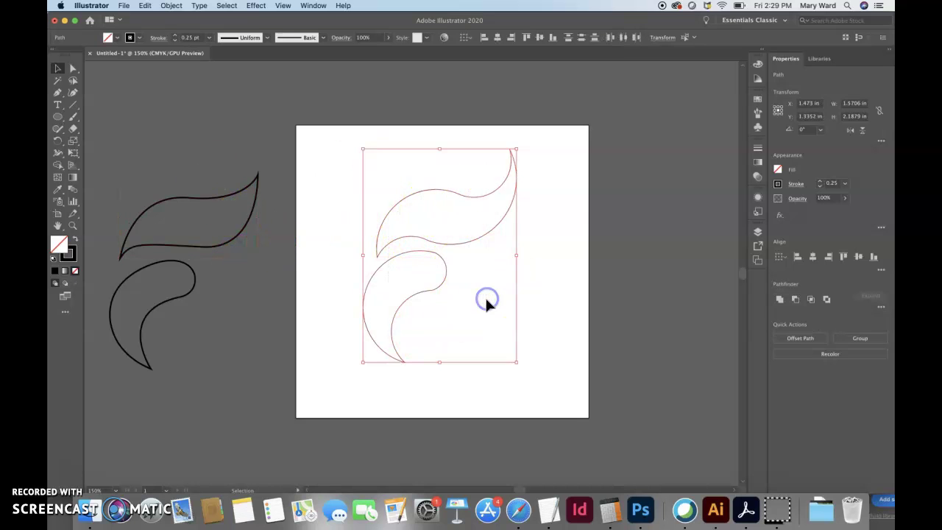
{"action": "left_click", "coordinate": [561, 312]}
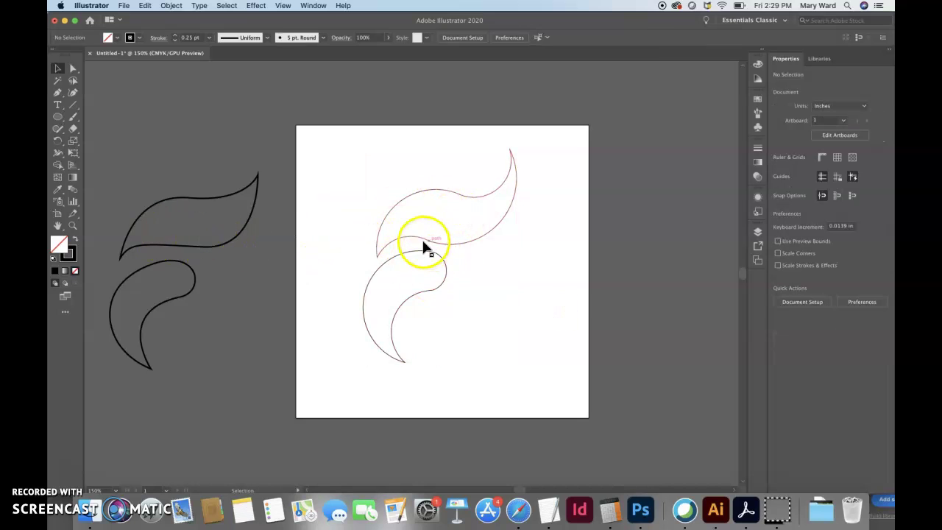
{"action": "left_click", "coordinate": [224, 247]}
{"action": "left_click", "coordinate": [193, 279]}
{"action": "left_click", "coordinate": [407, 235]}
{"action": "left_click", "coordinate": [385, 263]}
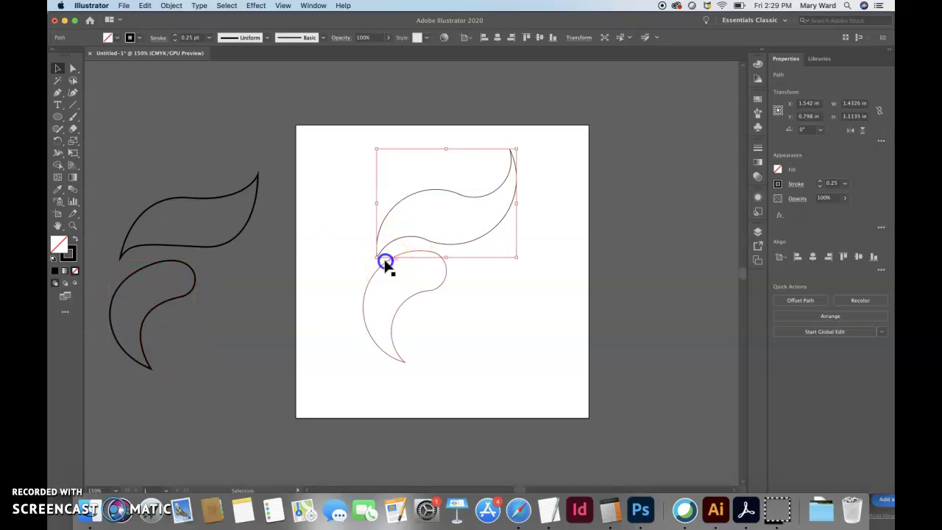
{"action": "left_click", "coordinate": [491, 292]}
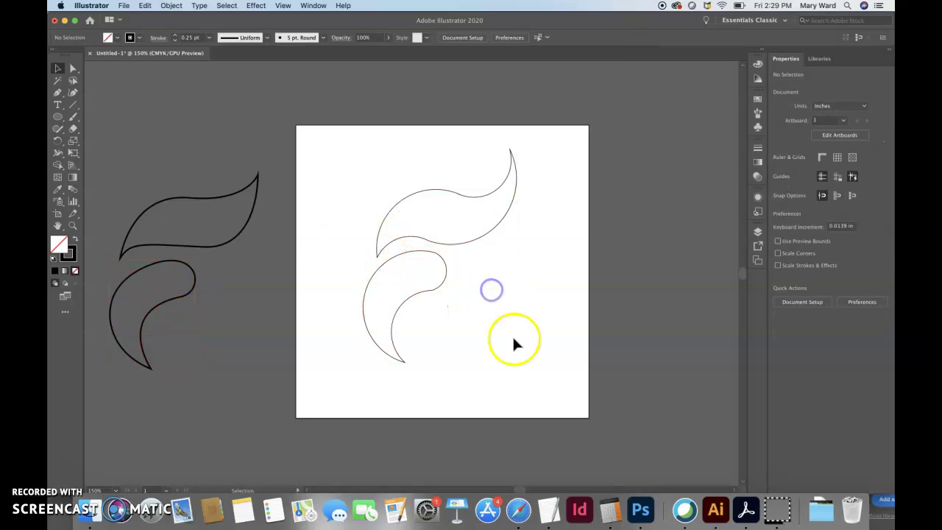
{"action": "left_click", "coordinate": [444, 246]}
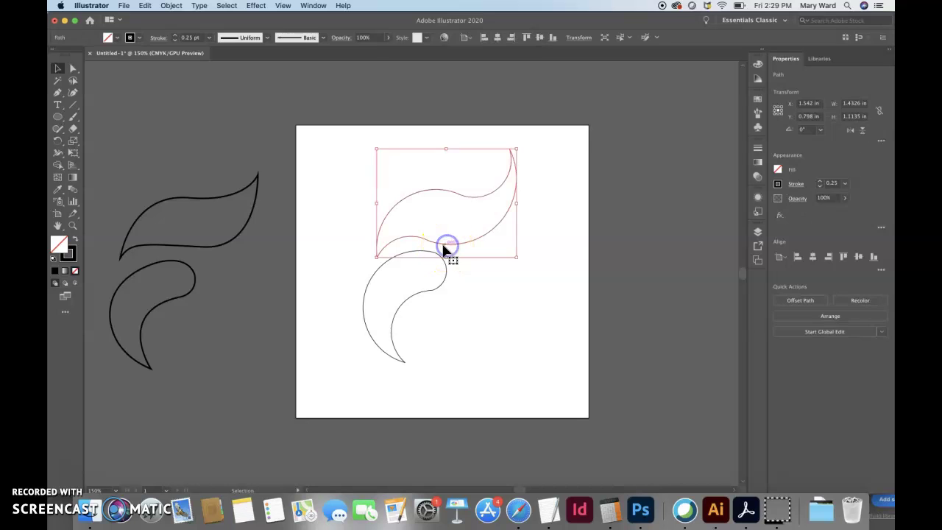
Zoom in to 400% and select the upper swoosh's curved path
{"action": "key", "text": "super+equal"}
{"action": "key", "text": "super+equal"}
{"action": "key", "text": "super+equal"}
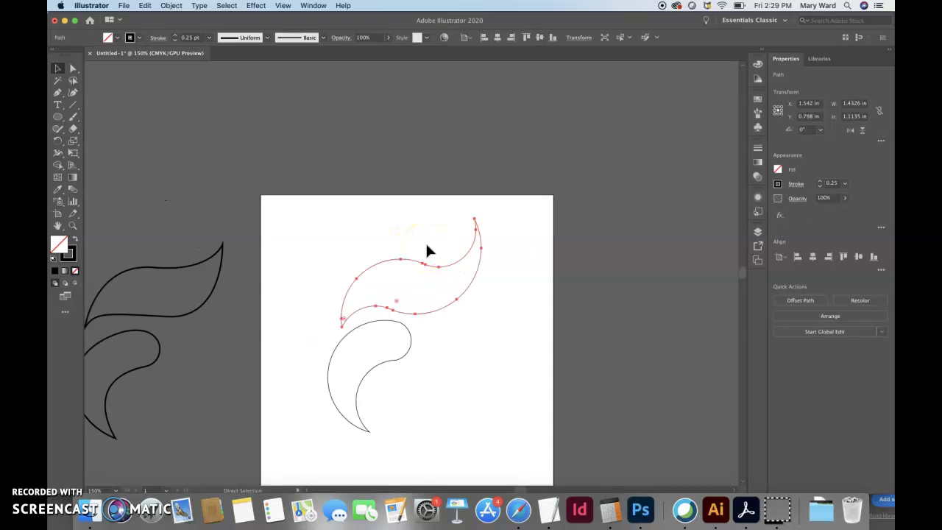
{"action": "left_click", "coordinate": [520, 400]}
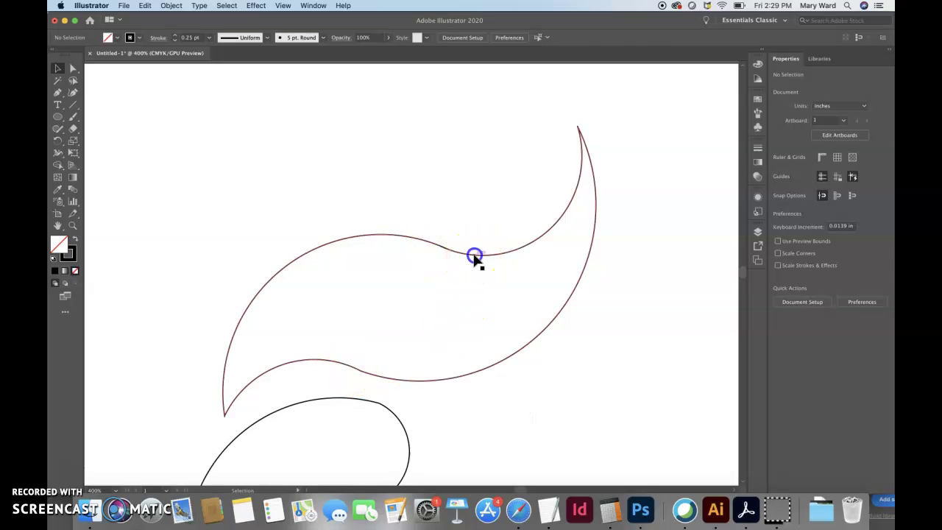
{"action": "left_click", "coordinate": [475, 256]}
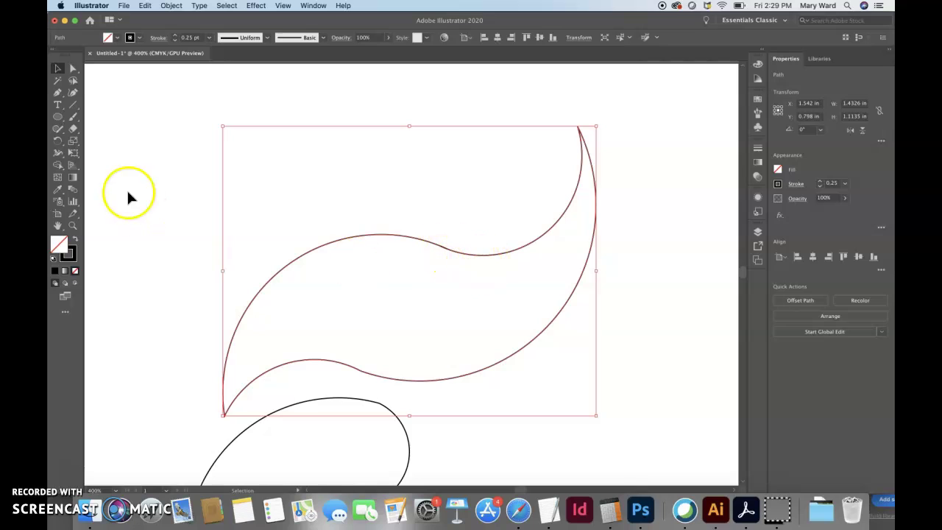
Smooth the dip along the upper swoosh's top curve with the Smooth Tool
{"action": "left_click", "coordinate": [59, 191]}
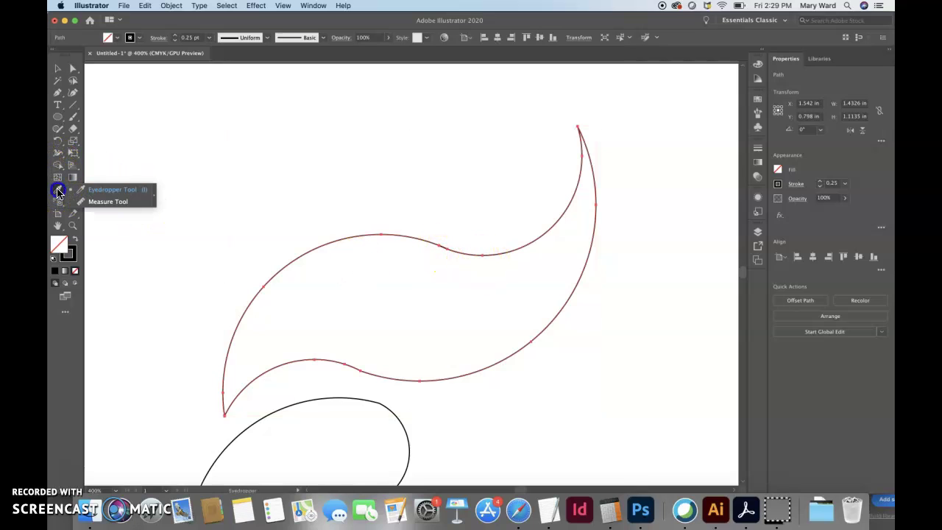
{"action": "left_click", "coordinate": [62, 137]}
{"action": "right_click", "coordinate": [61, 129]}
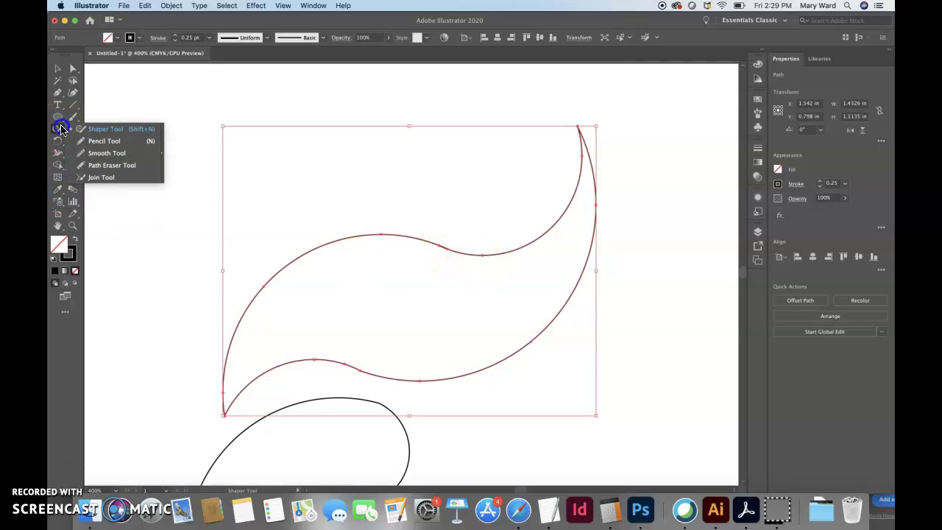
{"action": "left_click", "coordinate": [99, 154]}
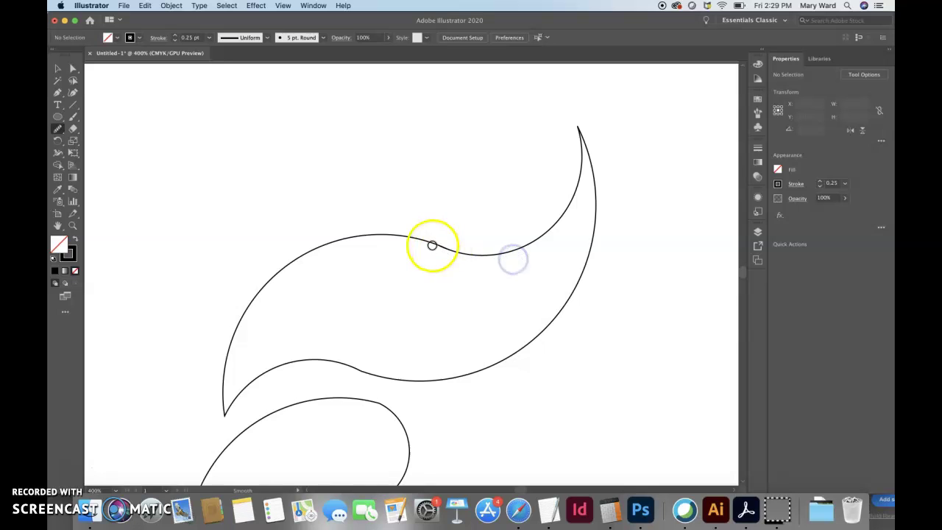
{"action": "left_click", "coordinate": [58, 68]}
{"action": "left_click", "coordinate": [384, 235]}
{"action": "left_click", "coordinate": [59, 130]}
{"action": "mouse_move", "coordinate": [448, 272]}
{"action": "left_mouse_down"}
{"action": "mouse_move", "coordinate": [420, 242]}
{"action": "mouse_move", "coordinate": [518, 258]}
{"action": "left_mouse_up"}
{"action": "left_click", "coordinate": [411, 238]}
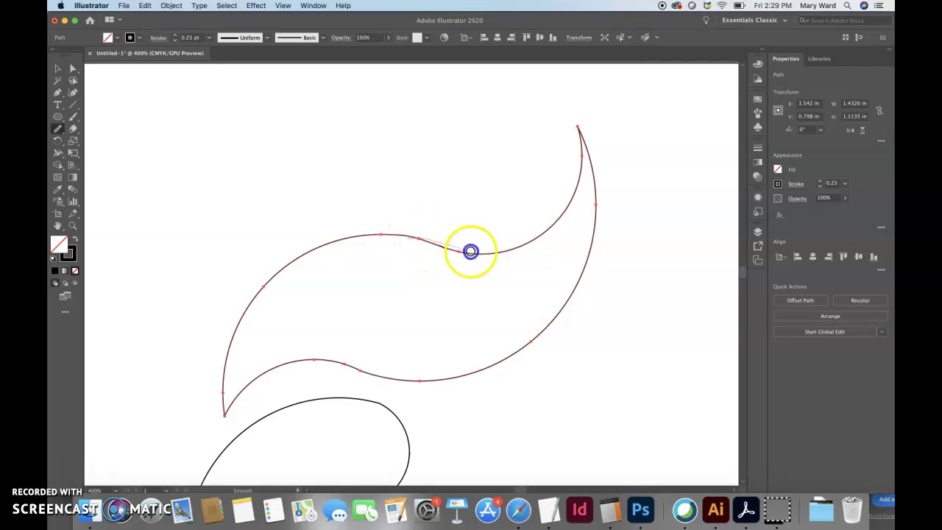
{"action": "left_click_drag", "start_coordinate": [482, 259], "coordinate": [500, 266]}
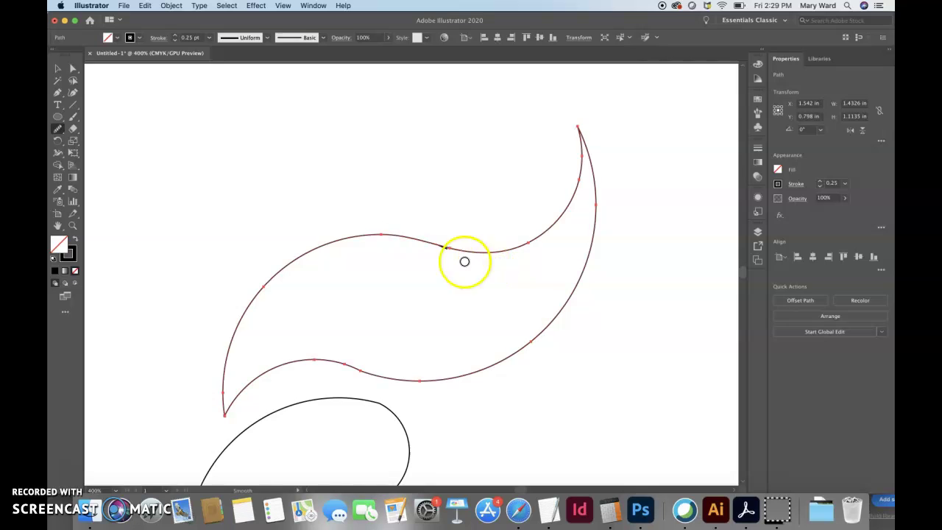
{"action": "left_click", "coordinate": [73, 68]}
At 1600% zoom, adjust the kink anchor's handle and delete the stray segment, returning to 400%
{"action": "left_click", "coordinate": [265, 160]}
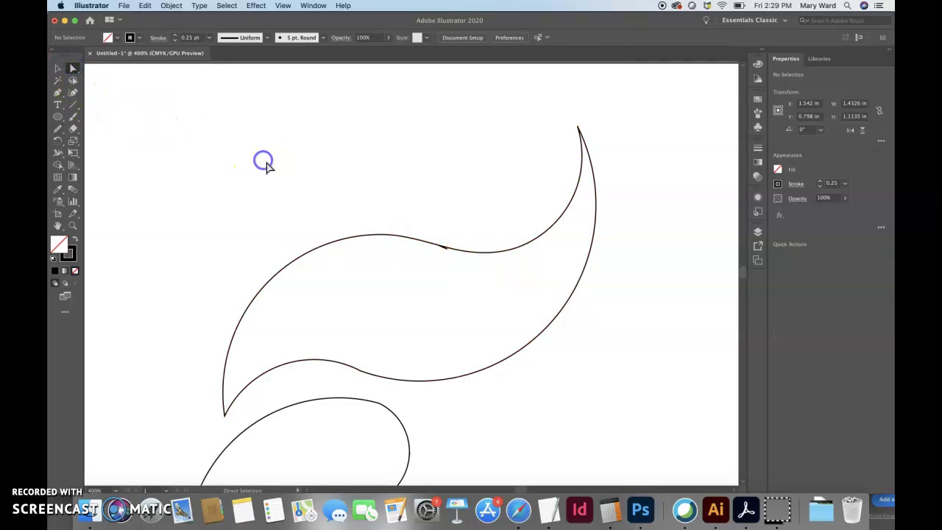
{"action": "left_click", "coordinate": [449, 252]}
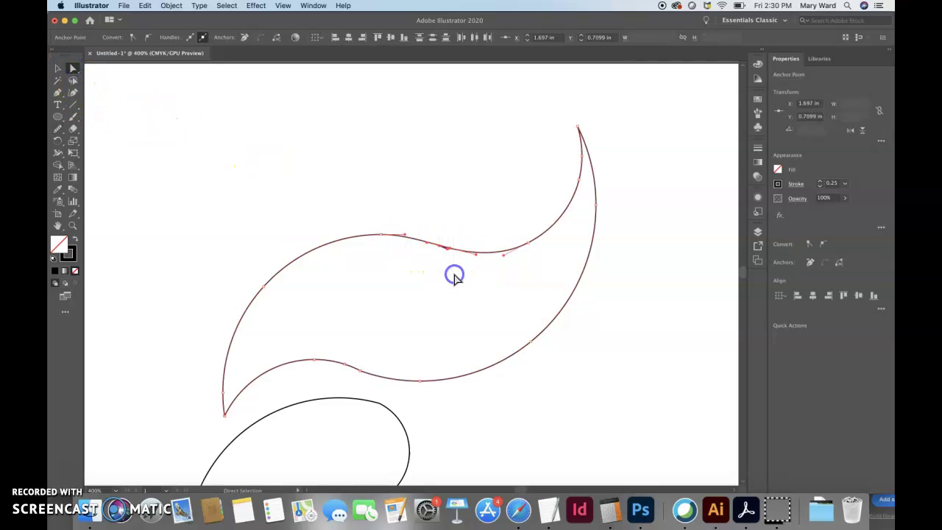
{"action": "key", "text": "super+equal"}
{"action": "key", "text": "super+equal"}
{"action": "key", "text": "super+equal"}
{"action": "key", "text": "super+equal"}
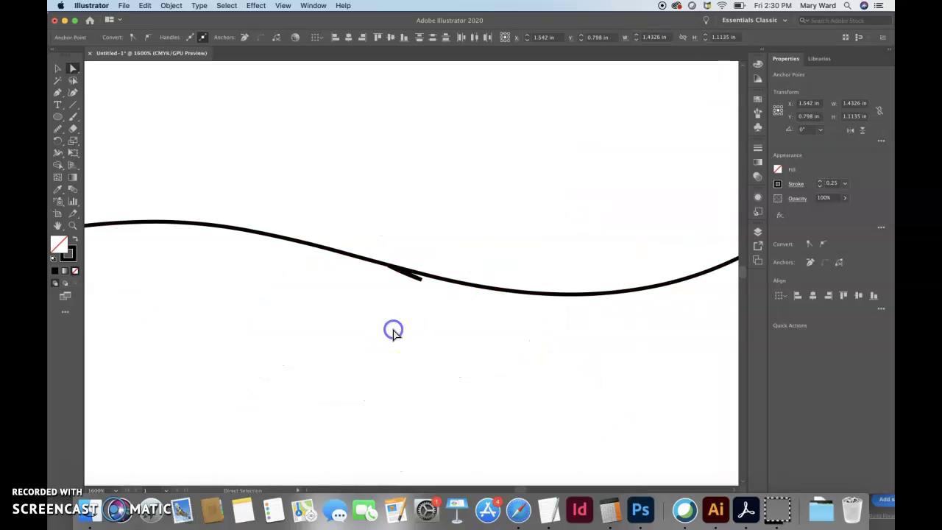
{"action": "left_click", "coordinate": [393, 331]}
{"action": "left_click", "coordinate": [414, 278]}
{"action": "left_click_drag", "start_coordinate": [416, 278], "coordinate": [379, 289]}
{"action": "key", "text": "Delete"}
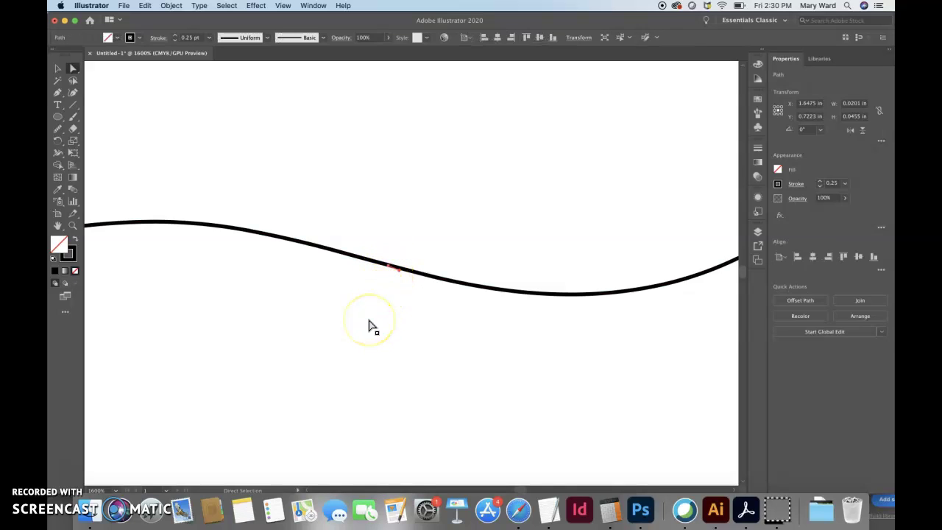
{"action": "key", "text": "super+minus"}
{"action": "key", "text": "super+minus"}
{"action": "key", "text": "super+minus"}
{"action": "key", "text": "super+minus"}
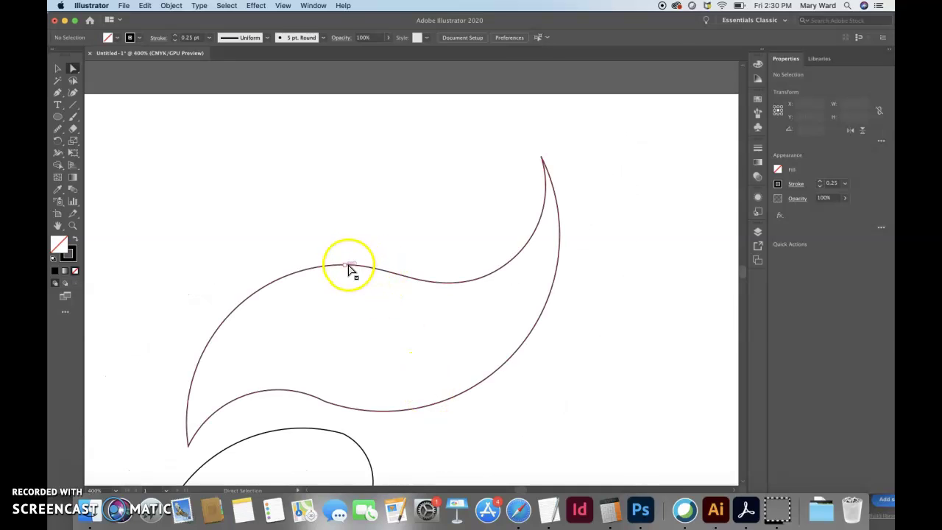
{"action": "left_click", "coordinate": [346, 267]}
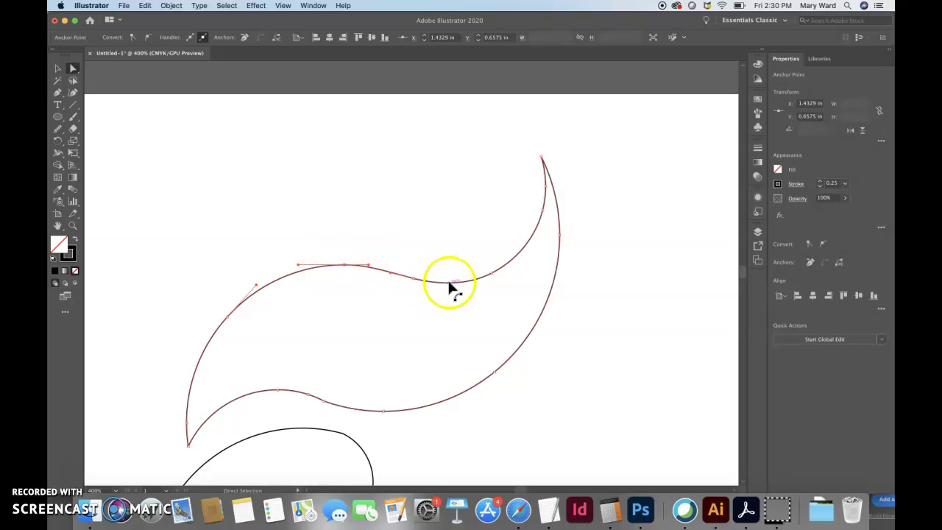
{"action": "left_click", "coordinate": [190, 178]}
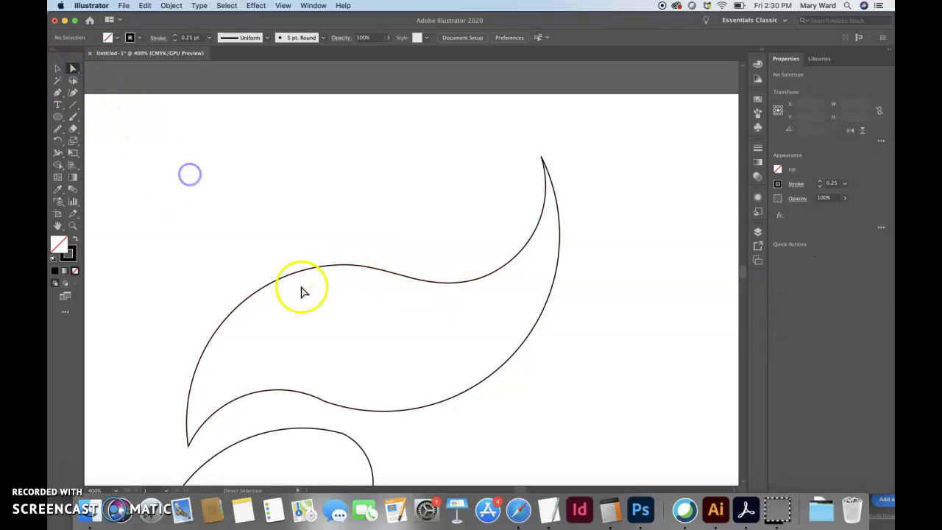
Smooth the upper swoosh's lower inner edge near its left tip
{"action": "left_click", "coordinate": [304, 272]}
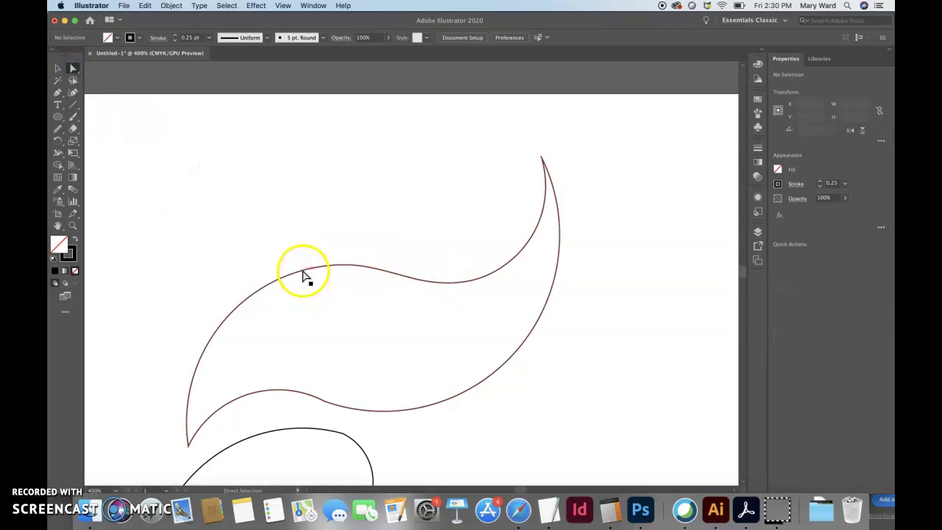
{"action": "left_click", "coordinate": [58, 131]}
{"action": "mouse_move", "coordinate": [298, 394]}
{"action": "left_mouse_down"}
{"action": "mouse_move", "coordinate": [366, 407]}
{"action": "mouse_move", "coordinate": [304, 394]}
{"action": "mouse_move", "coordinate": [368, 410]}
{"action": "left_mouse_up"}
{"action": "left_click_drag", "start_coordinate": [304, 397], "coordinate": [269, 388]}
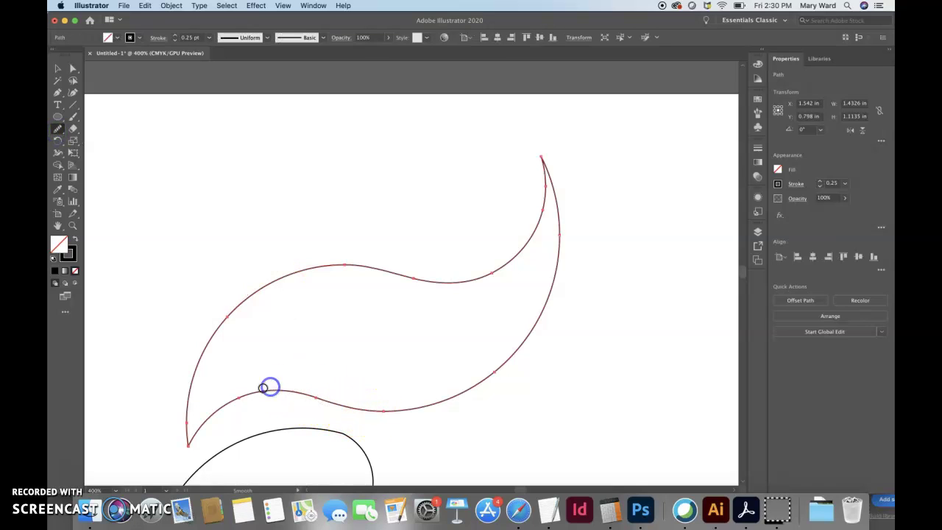
Inspect the upper swoosh's anchor points with Direct Selection, then deselect it
{"action": "left_click", "coordinate": [71, 66]}
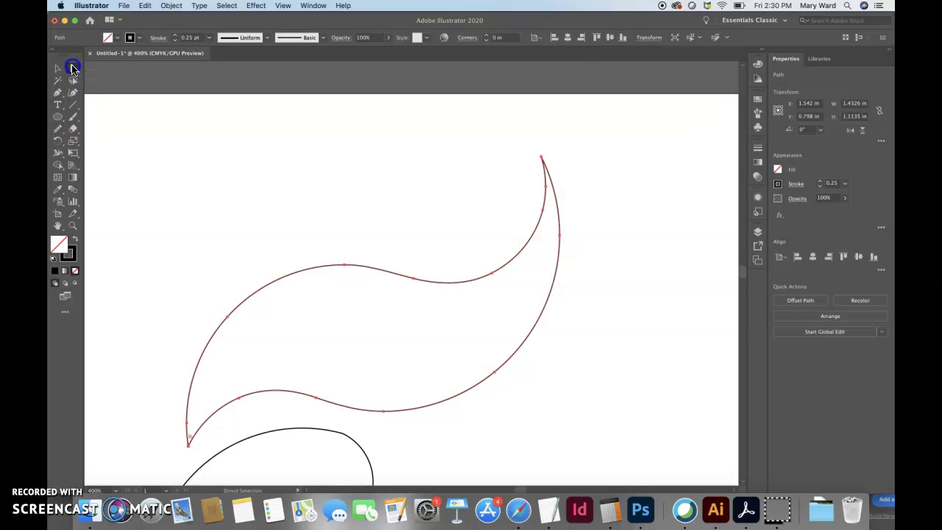
{"action": "left_click", "coordinate": [260, 201]}
{"action": "left_click", "coordinate": [496, 273]}
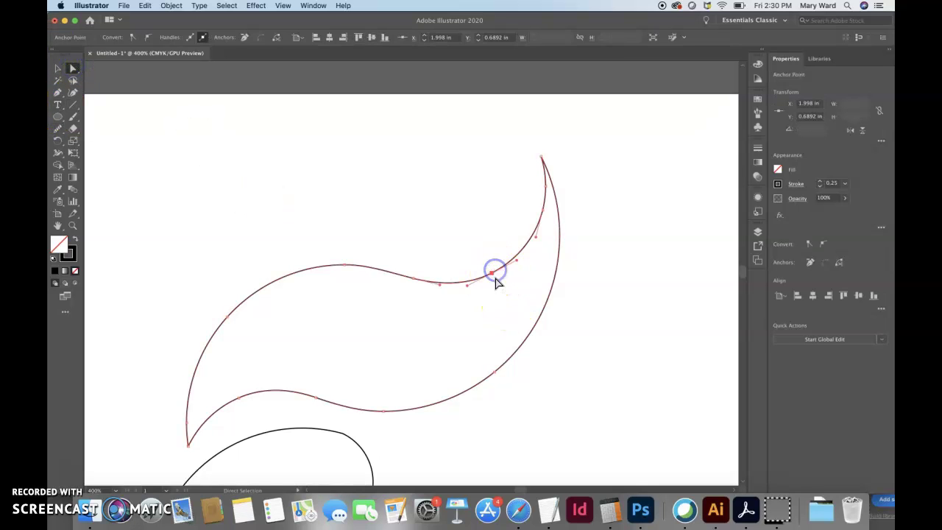
{"action": "left_click", "coordinate": [613, 384]}
{"action": "left_click", "coordinate": [454, 280]}
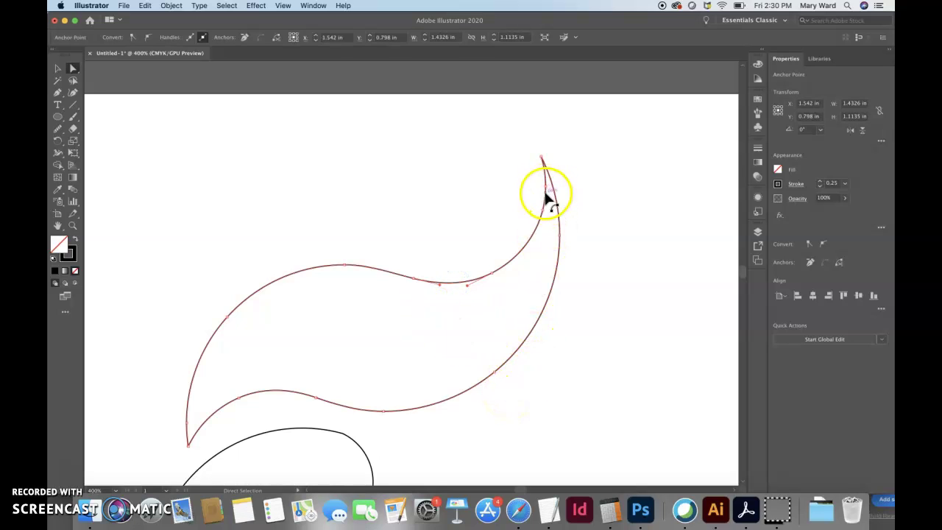
{"action": "left_click", "coordinate": [587, 194]}
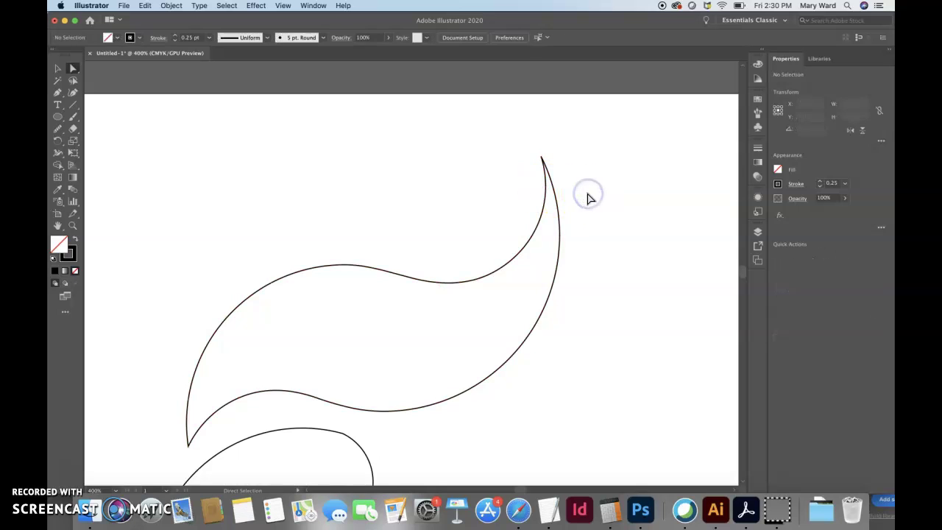
Smooth the lower curled swoosh's rounded top and inner curve, then deselect it
{"action": "scroll", "coordinate": [571, 392], "scroll_direction": "down", "scroll_amount": 10}
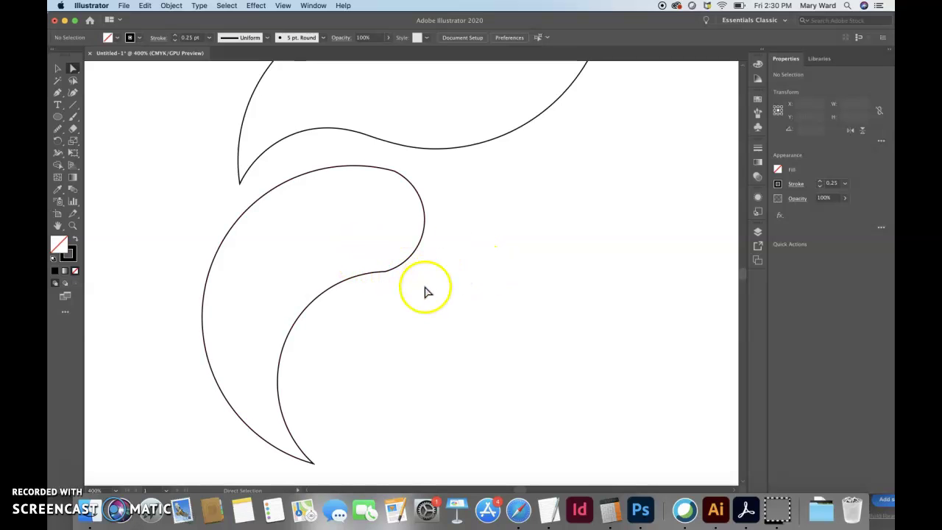
{"action": "left_click", "coordinate": [408, 261]}
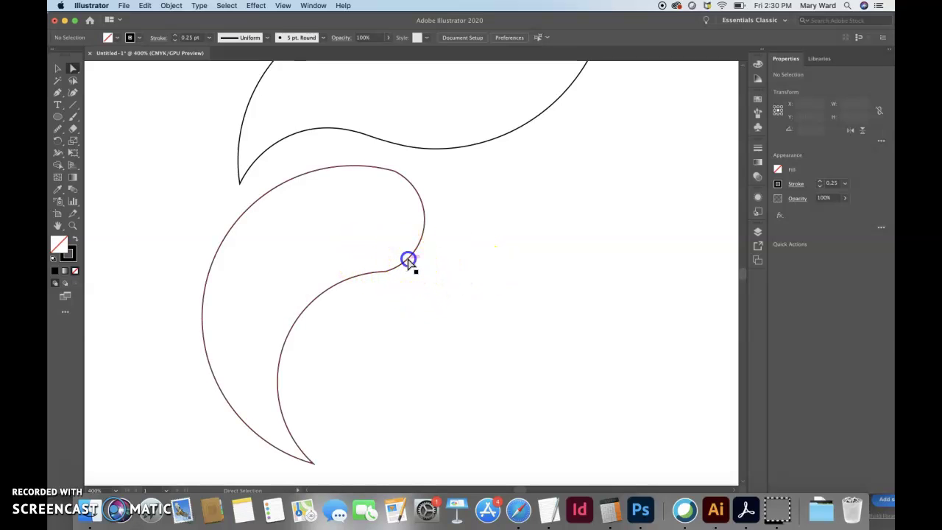
{"action": "left_click", "coordinate": [60, 133]}
{"action": "left_click_drag", "start_coordinate": [349, 163], "coordinate": [403, 172]}
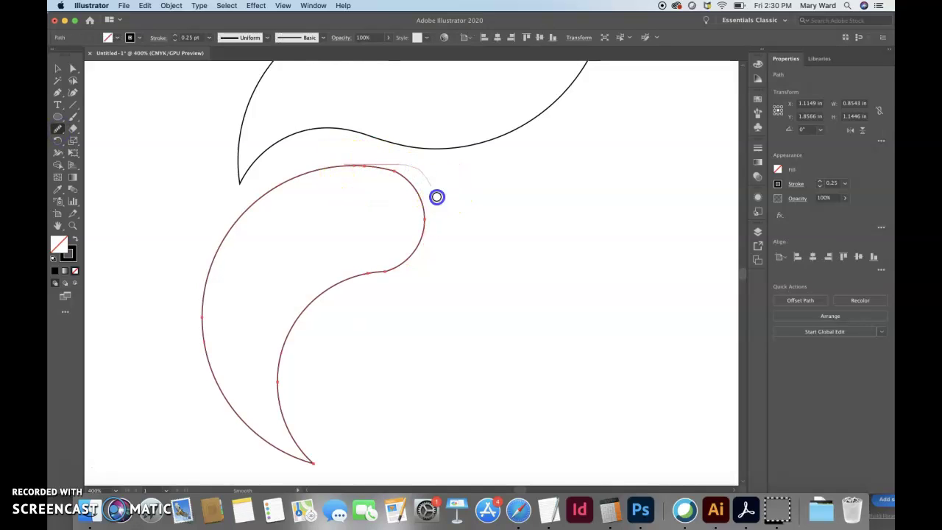
{"action": "left_click_drag", "start_coordinate": [437, 200], "coordinate": [437, 197]}
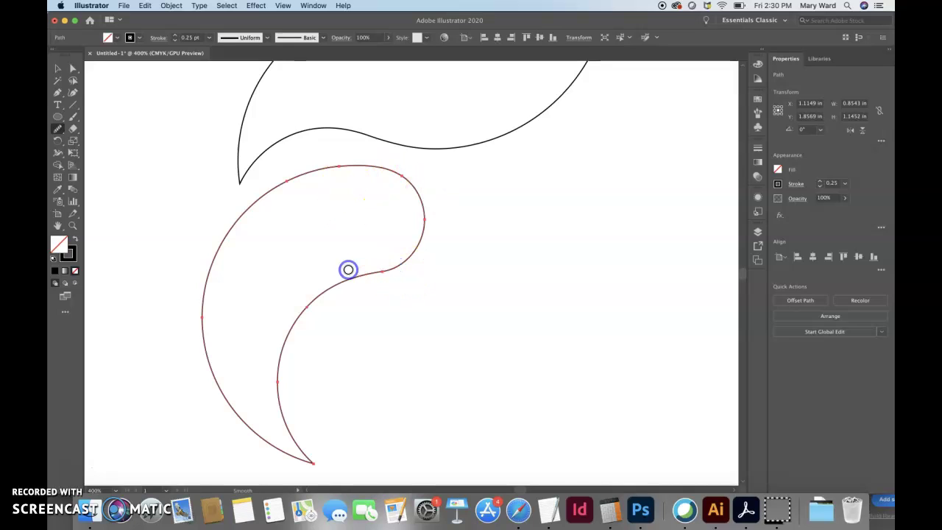
{"action": "mouse_move", "coordinate": [348, 269]}
{"action": "left_mouse_down"}
{"action": "mouse_move", "coordinate": [412, 261]}
{"action": "mouse_move", "coordinate": [388, 266]}
{"action": "left_mouse_up"}
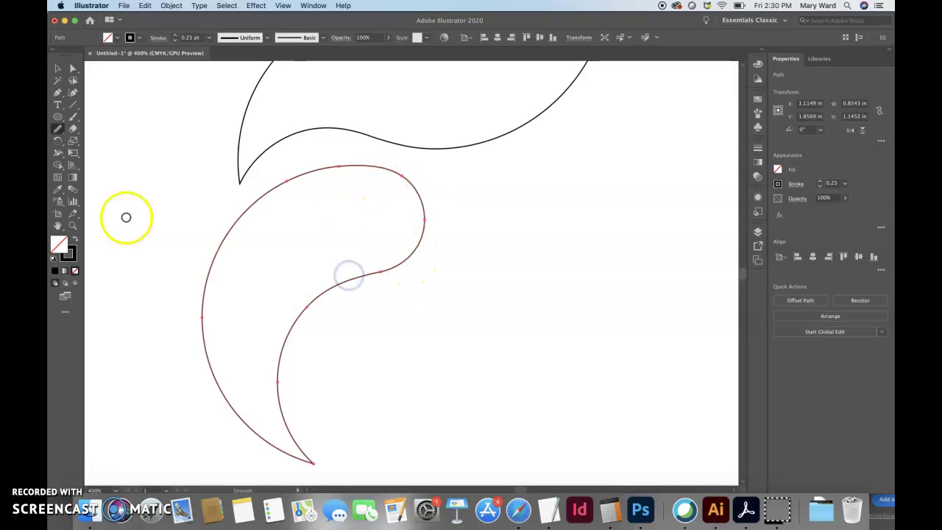
{"action": "left_click", "coordinate": [60, 69]}
{"action": "left_click", "coordinate": [172, 134]}
{"action": "left_click", "coordinate": [444, 331]}
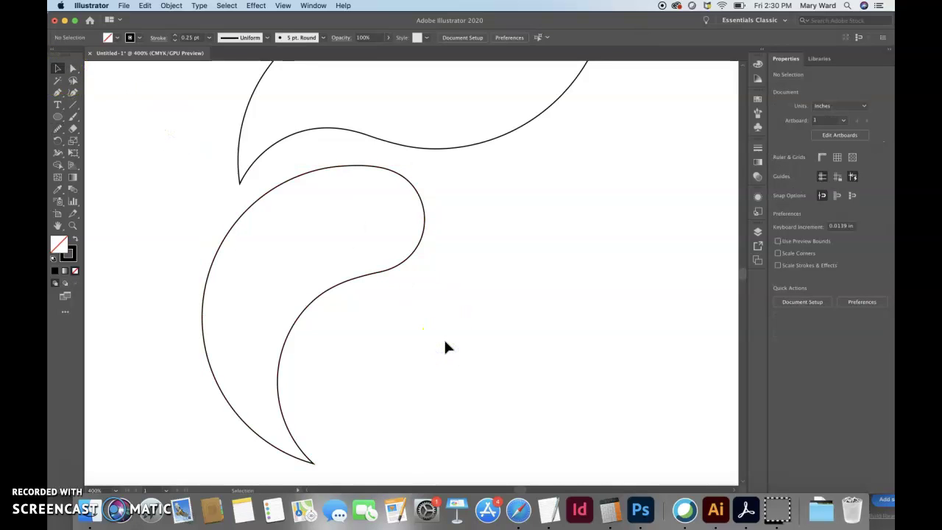
{"action": "mouse_move", "coordinate": [438, 309]}
{"action": "left_mouse_down"}
{"action": "mouse_move", "coordinate": [431, 276]}
{"action": "mouse_move", "coordinate": [447, 205]}
{"action": "left_mouse_up"}
Swap fill and stroke so the lower swoosh is solid black with no outline
{"action": "left_click", "coordinate": [404, 265]}
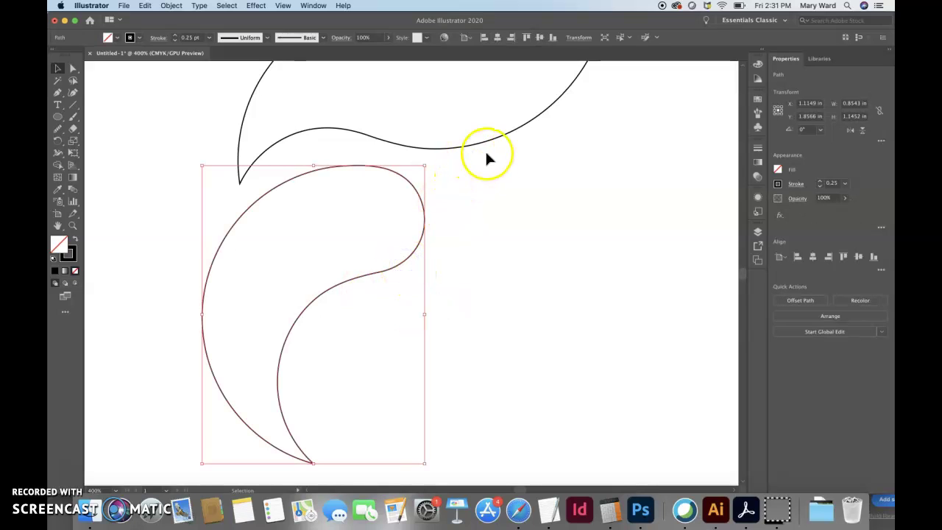
{"action": "left_click", "coordinate": [76, 241]}
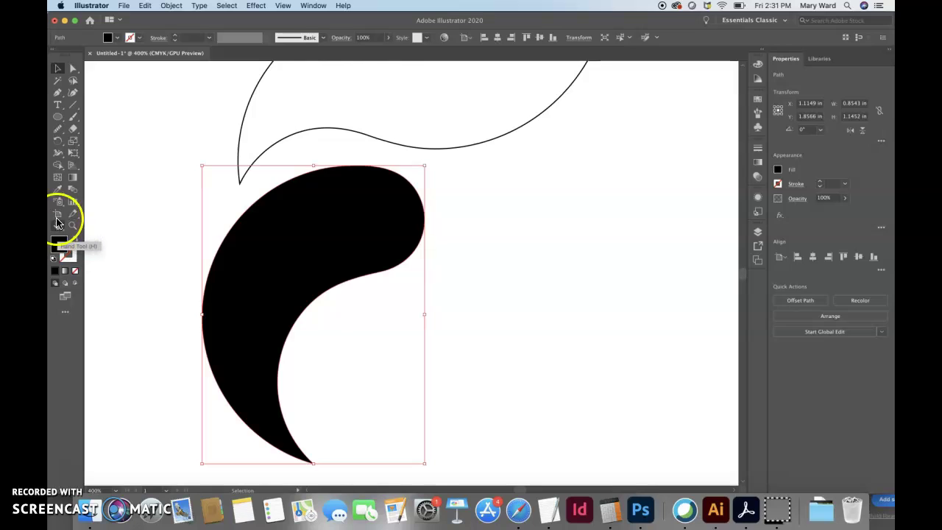
{"action": "left_click", "coordinate": [77, 178]}
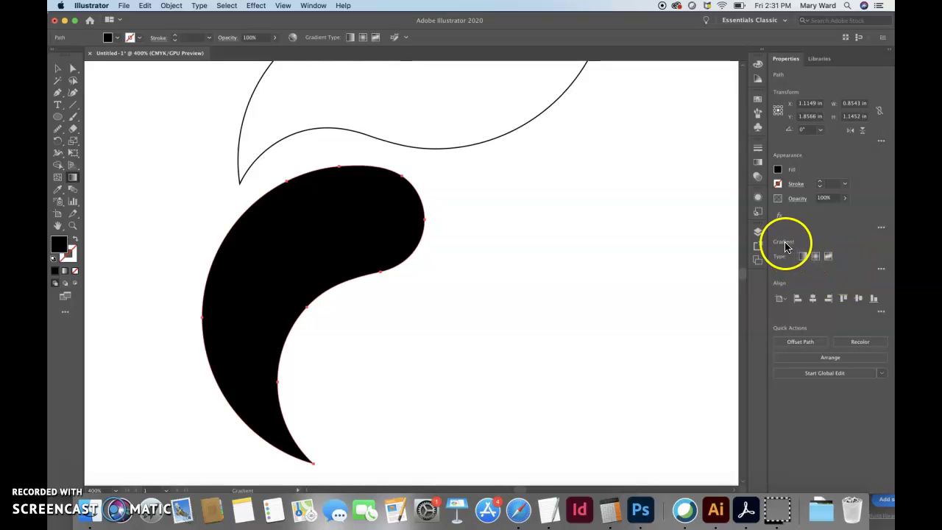
Bring up the Gradient panel and check its extra options
{"action": "double_click", "coordinate": [73, 179]}
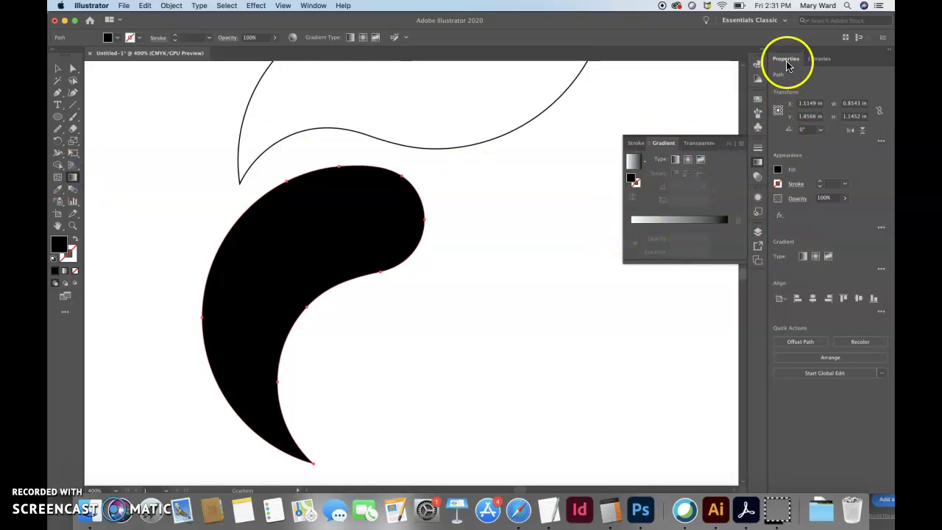
{"action": "left_click", "coordinate": [883, 270]}
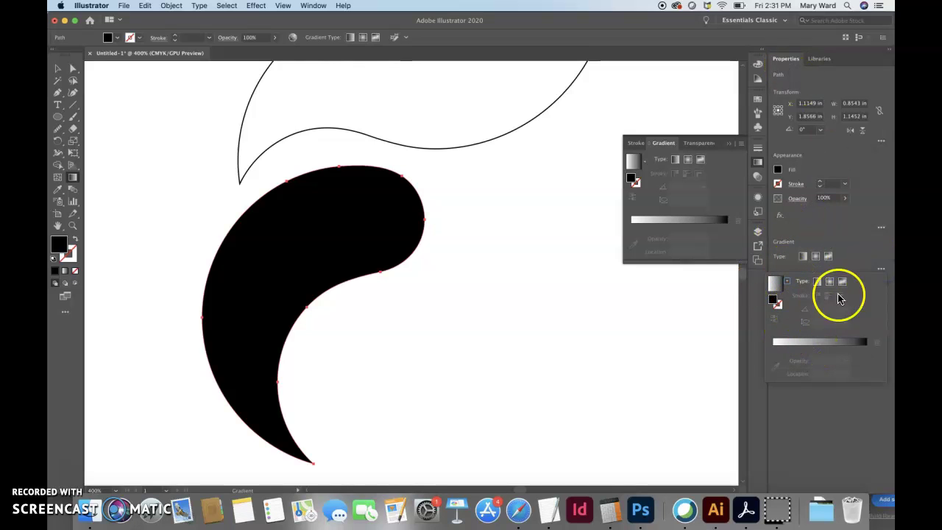
{"action": "left_click", "coordinate": [880, 270]}
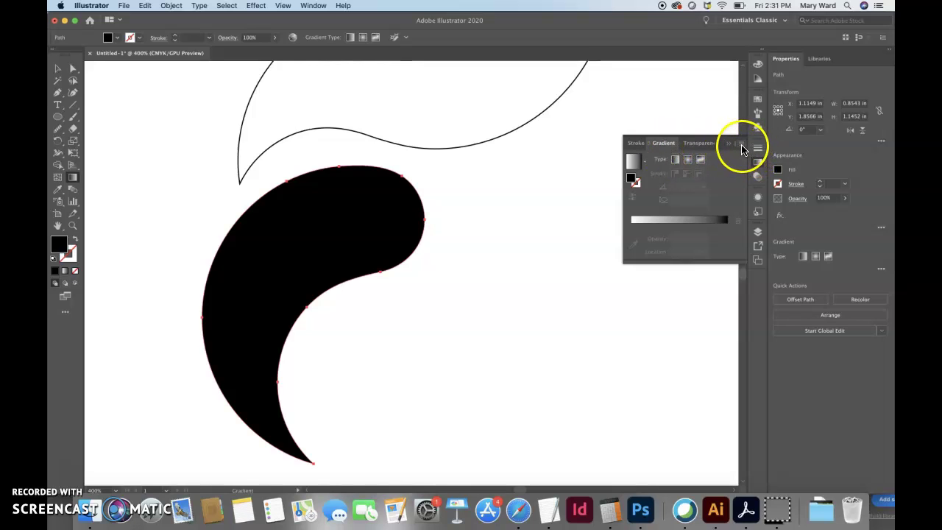
Apply a linear gradient to the lower swoosh, trying Orange, Yellow before settling on White, Black
{"action": "left_click", "coordinate": [632, 161]}
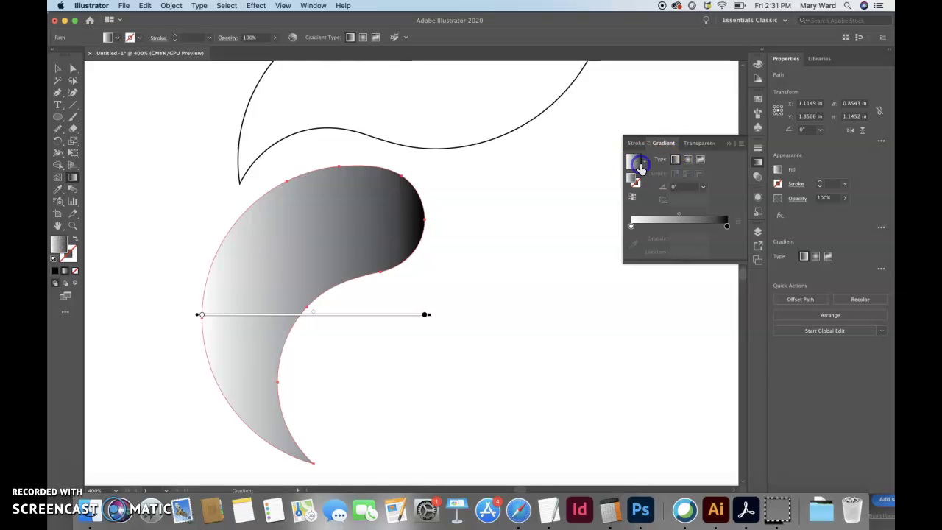
{"action": "left_click", "coordinate": [643, 164]}
{"action": "left_click", "coordinate": [620, 198]}
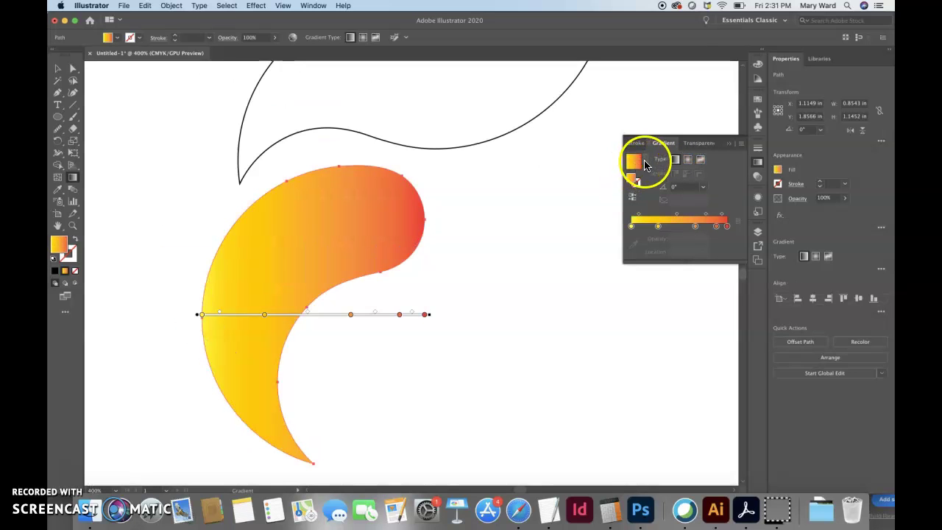
{"action": "left_click", "coordinate": [642, 165]}
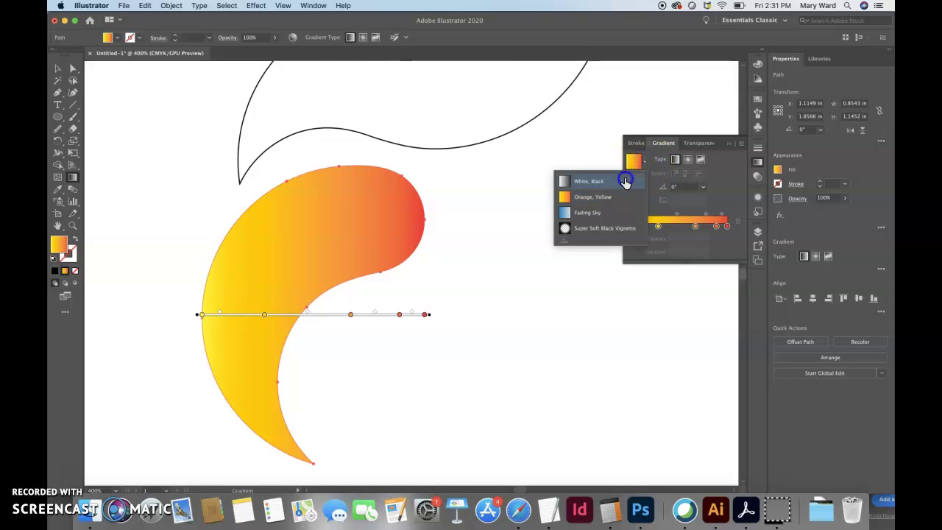
{"action": "left_click", "coordinate": [625, 182]}
{"action": "left_click", "coordinate": [645, 167]}
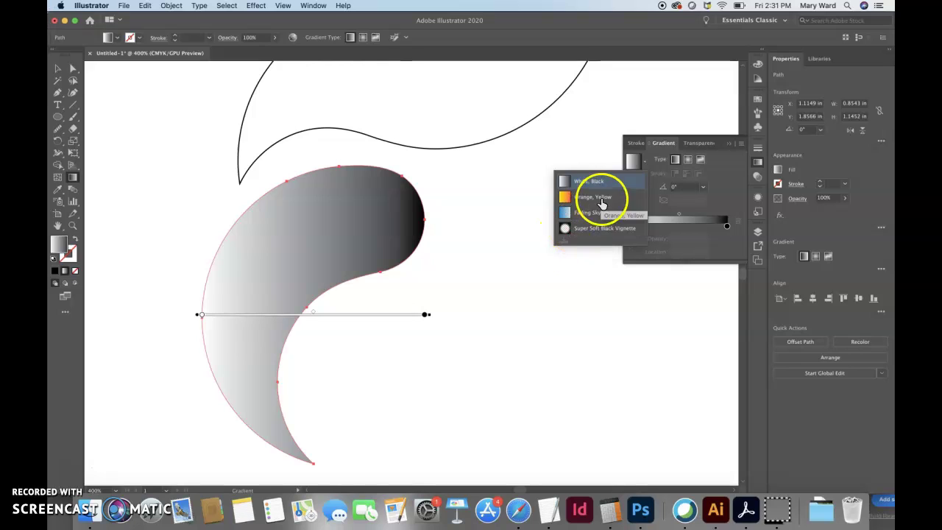
{"action": "left_click", "coordinate": [741, 172]}
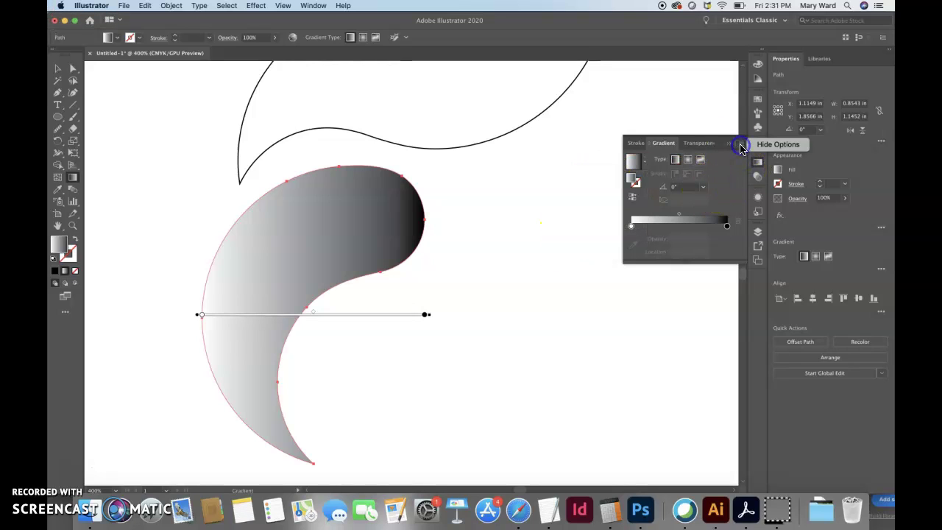
Set the Color panel to CMYK mode and return to the Gradient panel
{"action": "left_click", "coordinate": [758, 100]}
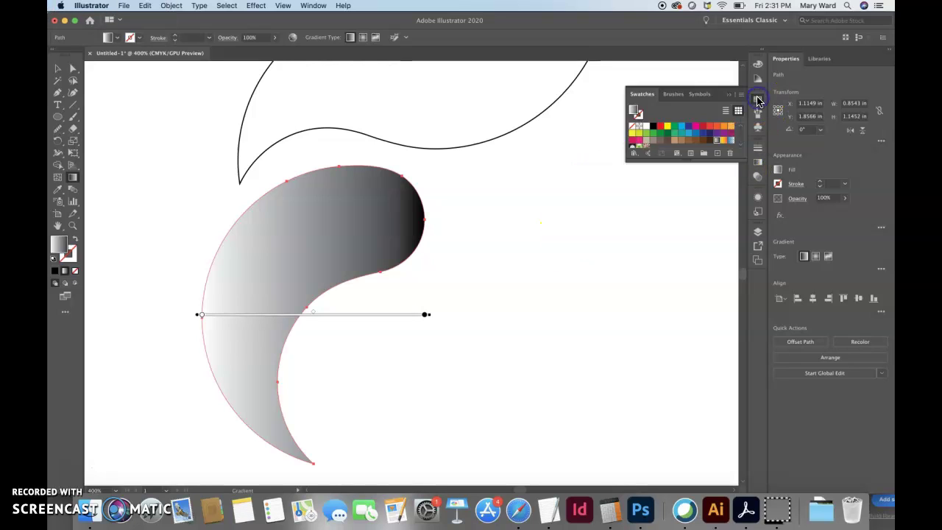
{"action": "left_click", "coordinate": [313, 5]}
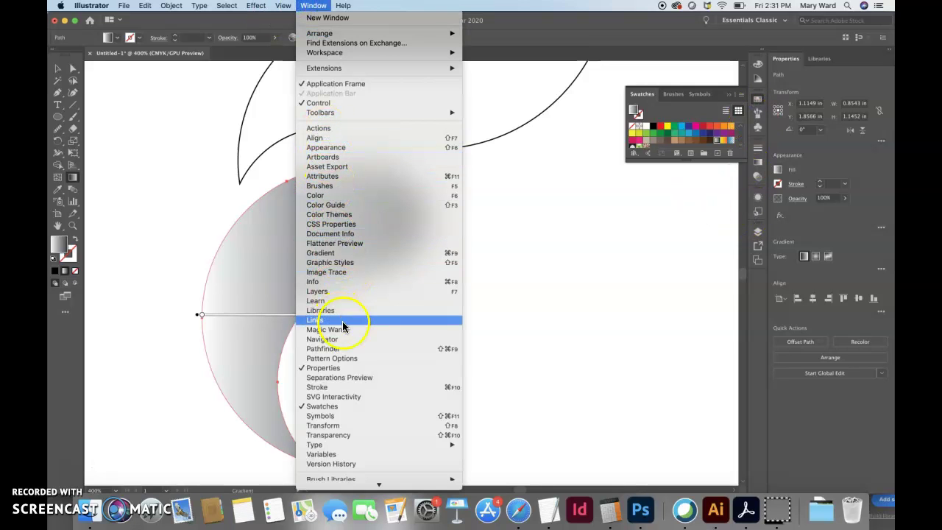
{"action": "left_click", "coordinate": [330, 196]}
{"action": "left_click", "coordinate": [740, 59]}
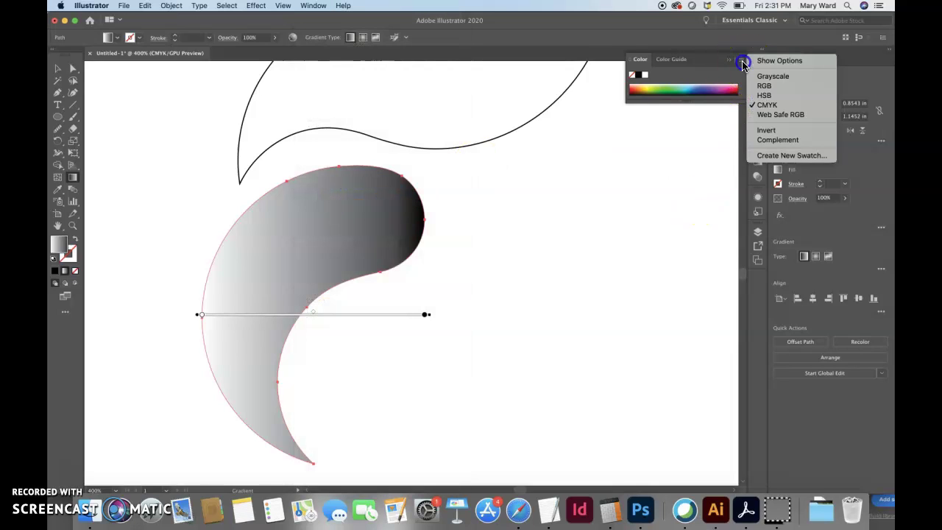
{"action": "left_click", "coordinate": [765, 105]}
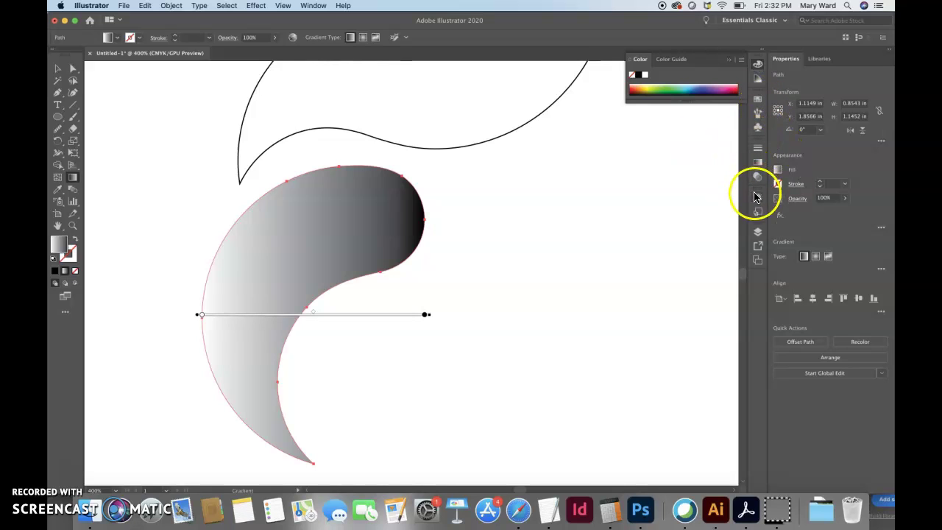
{"action": "left_click", "coordinate": [757, 163]}
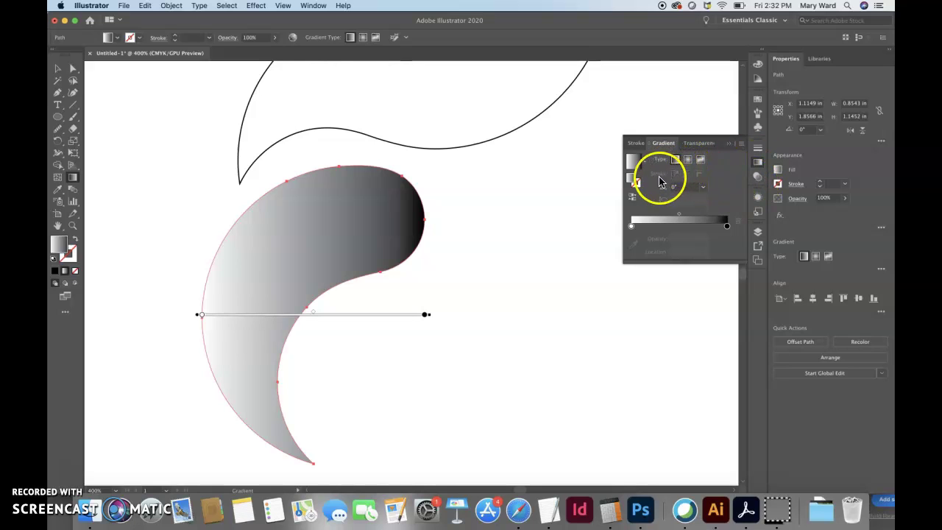
Change the gradient's right black stop to crimson from the CMYK spectrum
{"action": "double_click", "coordinate": [726, 225]}
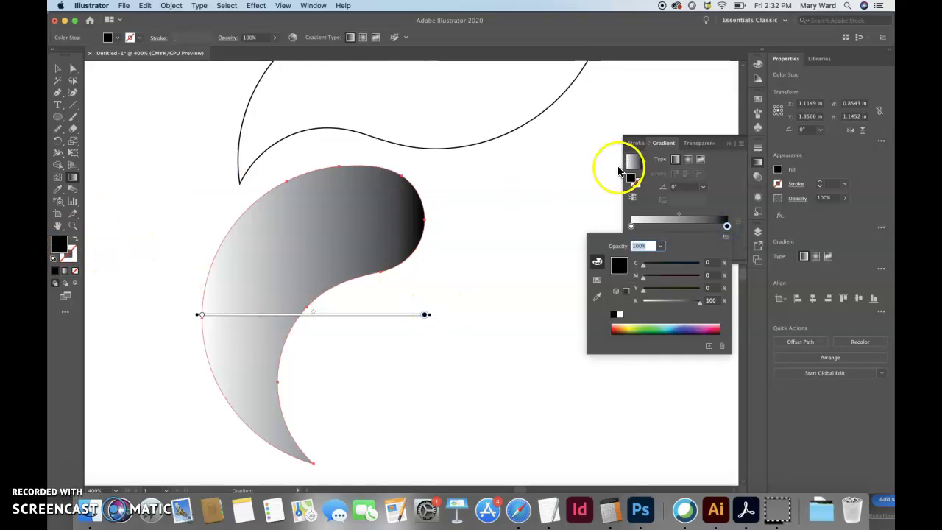
{"action": "left_click", "coordinate": [640, 166]}
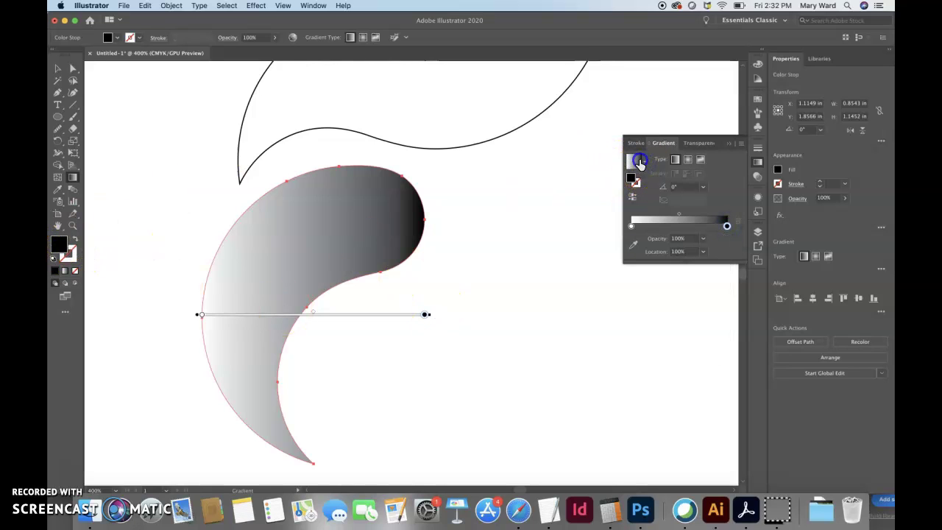
{"action": "left_click", "coordinate": [726, 226]}
{"action": "double_click", "coordinate": [726, 226]}
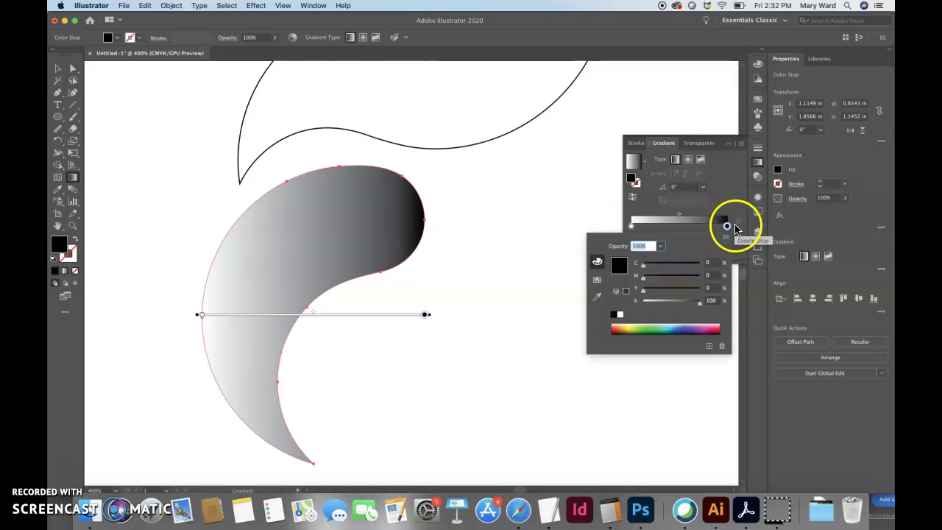
{"action": "left_click_drag", "start_coordinate": [626, 328], "coordinate": [714, 325]}
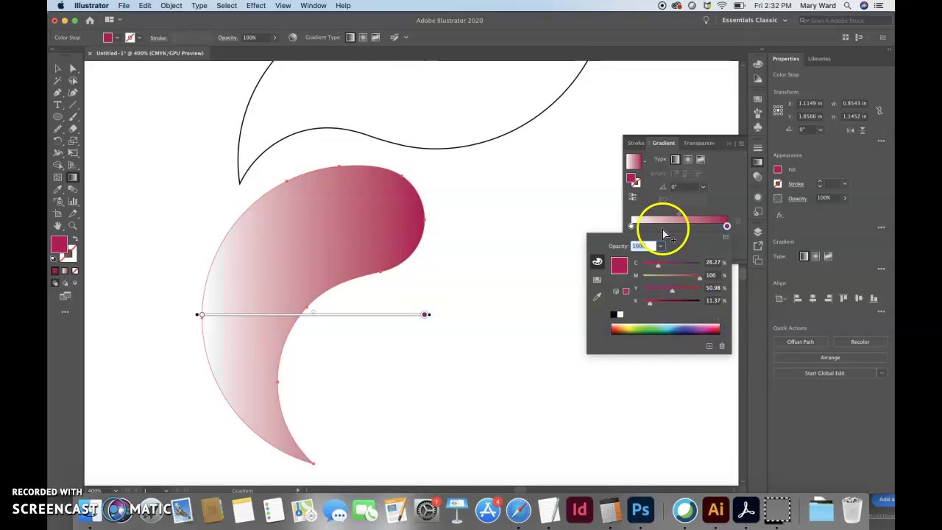
Change the gradient's left white stop to yellow
{"action": "double_click", "coordinate": [631, 227]}
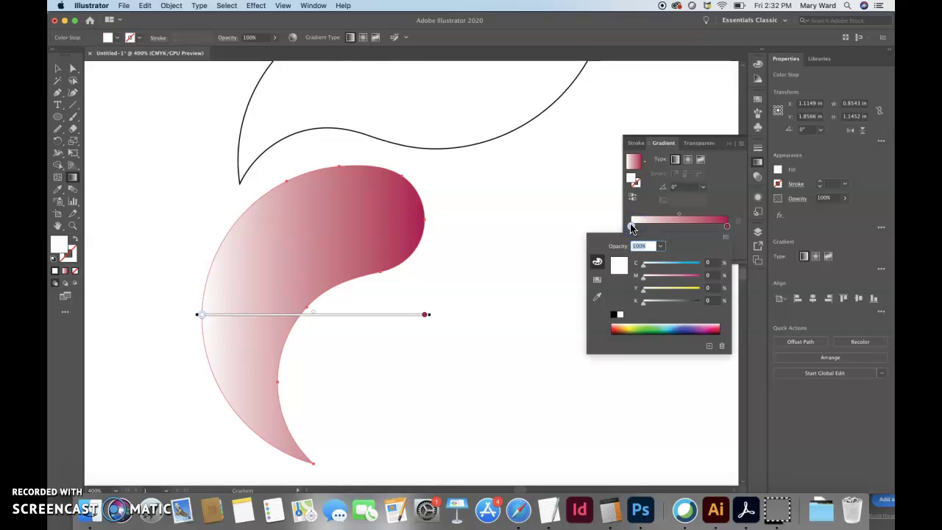
{"action": "left_click", "coordinate": [631, 327]}
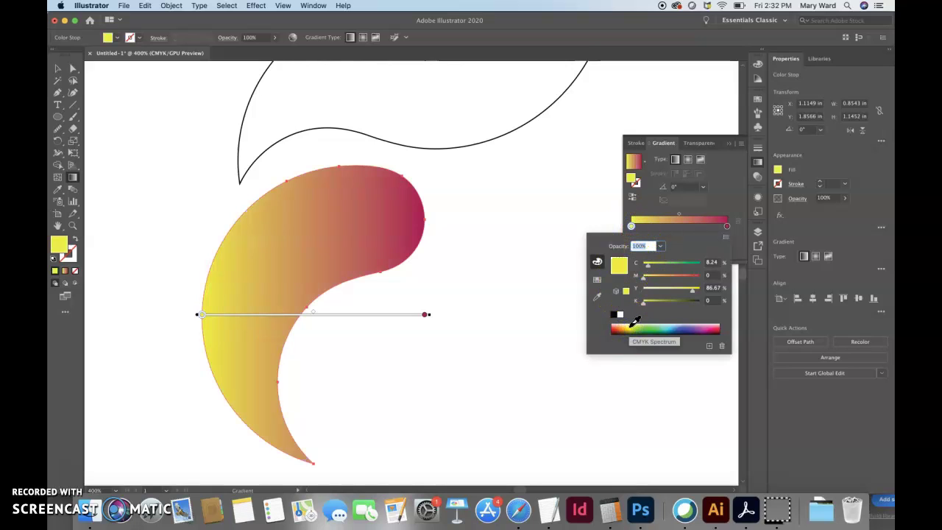
{"action": "left_click", "coordinate": [630, 328]}
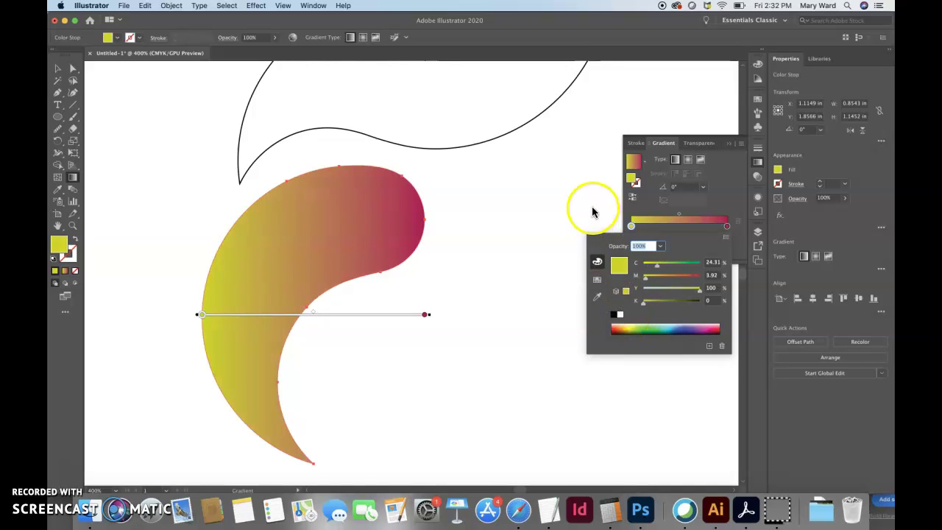
Close the colour stop editor and clear the selection with the Selection tool
{"action": "key", "text": "Escape"}
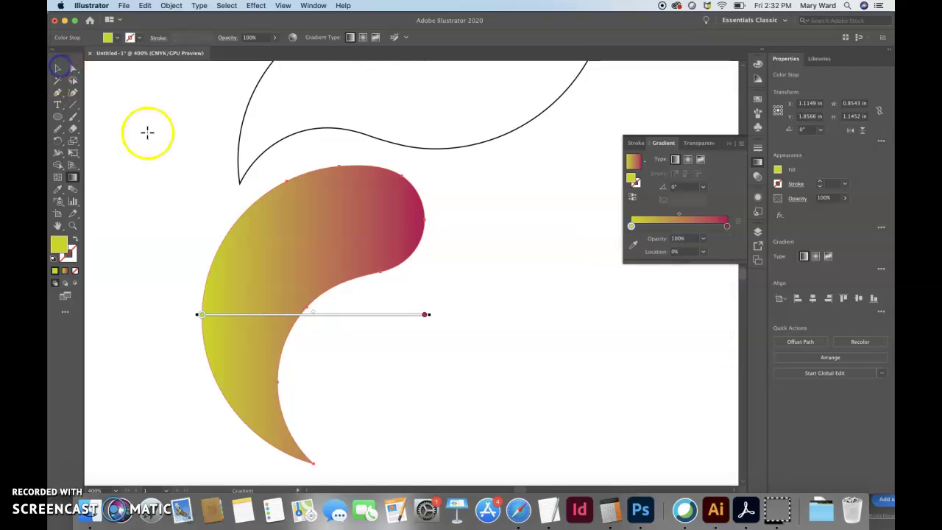
{"action": "left_click", "coordinate": [151, 139]}
{"action": "left_click", "coordinate": [251, 243]}
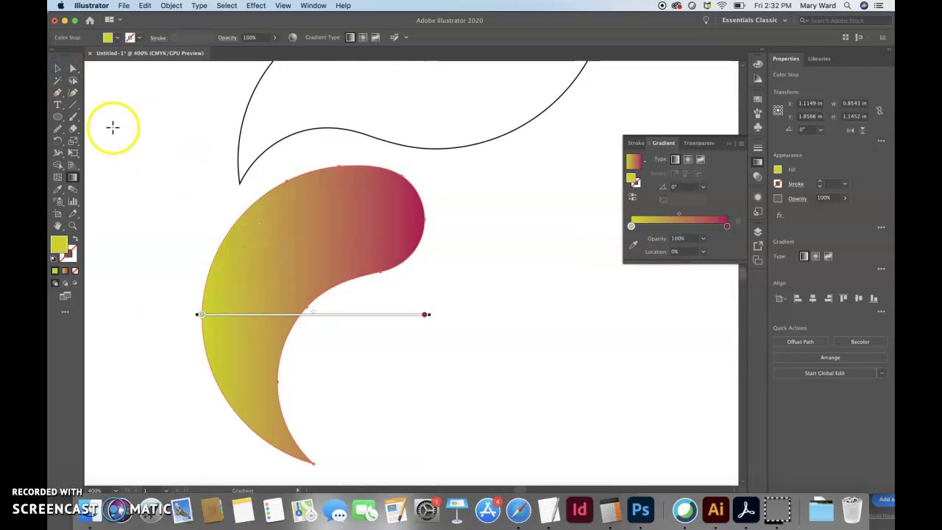
{"action": "left_click", "coordinate": [57, 68]}
{"action": "left_click", "coordinate": [159, 193]}
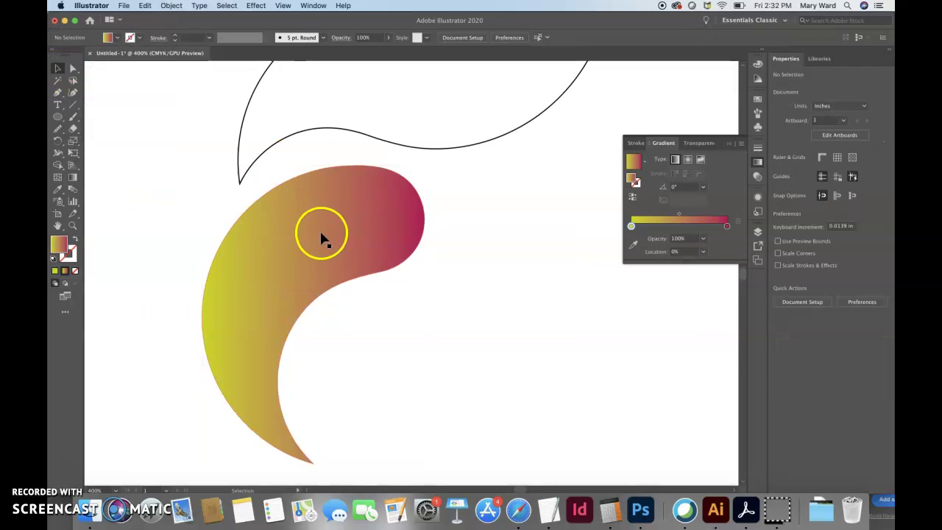
Copy the lower swoosh's yellow-to-crimson gradient onto the upper curve with the Eyedropper
{"action": "left_click", "coordinate": [359, 133]}
{"action": "left_click", "coordinate": [58, 189]}
{"action": "left_click", "coordinate": [231, 217]}
{"action": "key", "text": "super+minus"}
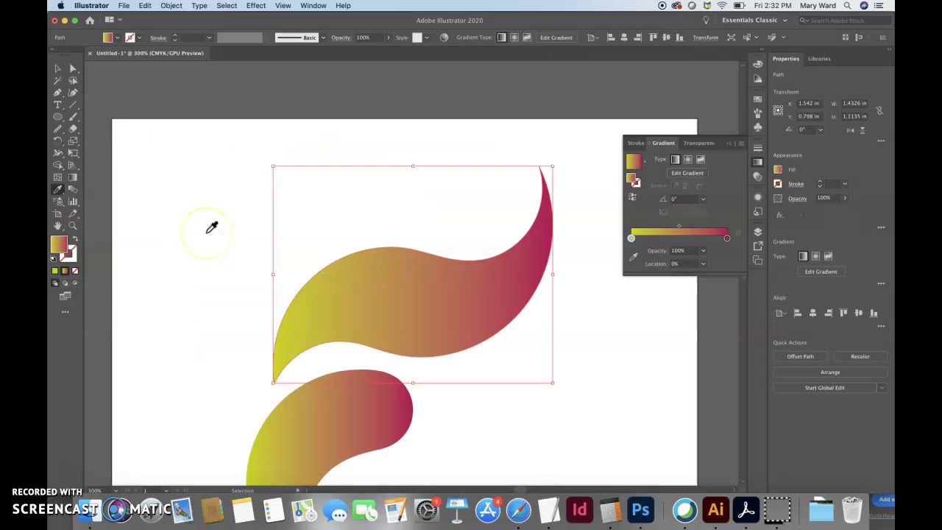
{"action": "scroll", "coordinate": [231, 313], "scroll_direction": "down", "scroll_amount": 5}
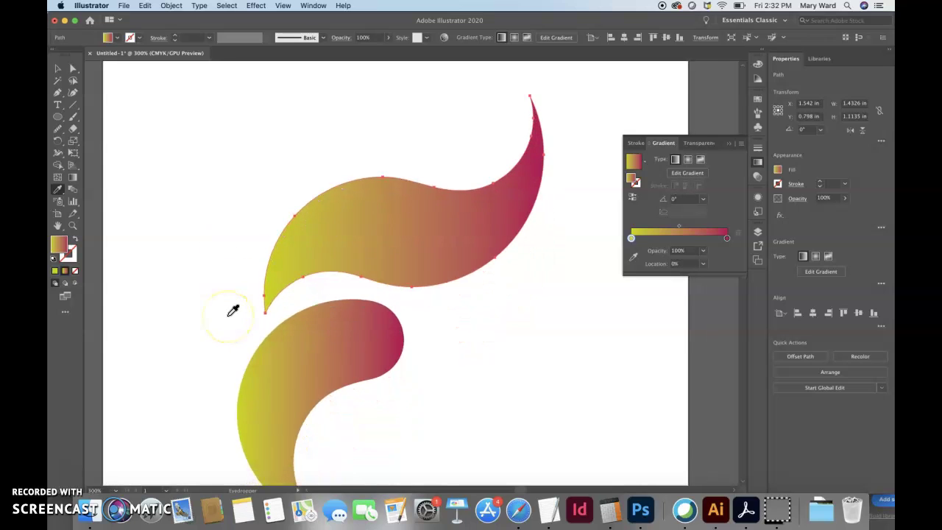
Duplicate the upper swoosh in front, nudge the copy upward and resize it slightly
{"action": "left_click", "coordinate": [58, 67]}
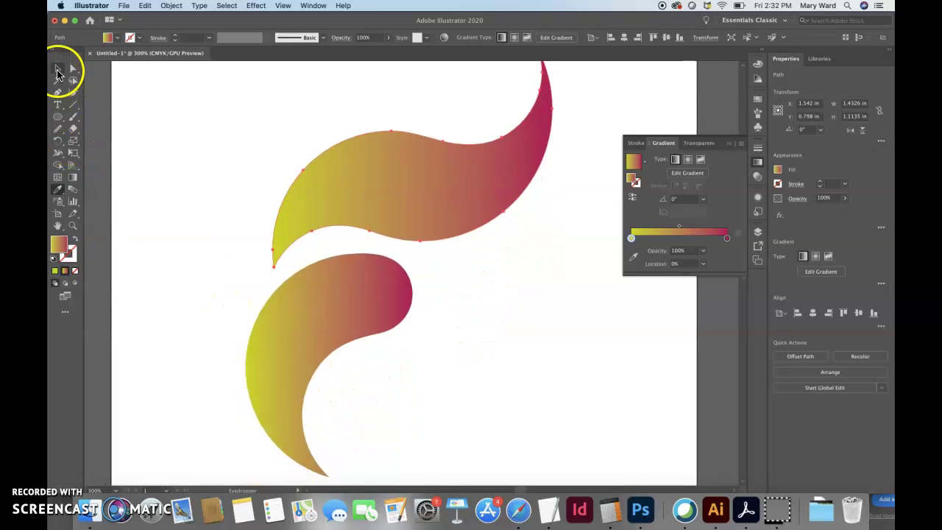
{"action": "left_click", "coordinate": [150, 157]}
{"action": "left_click", "coordinate": [374, 226]}
{"action": "key", "text": "a"}
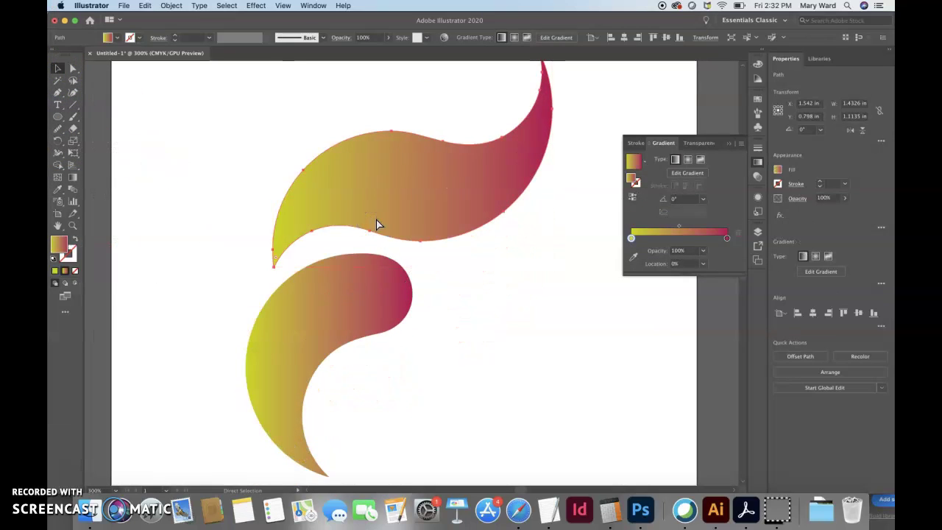
{"action": "key", "text": "super+v"}
{"action": "left_click_drag", "start_coordinate": [439, 317], "coordinate": [446, 214]}
{"action": "left_click_drag", "start_coordinate": [553, 270], "coordinate": [552, 270]}
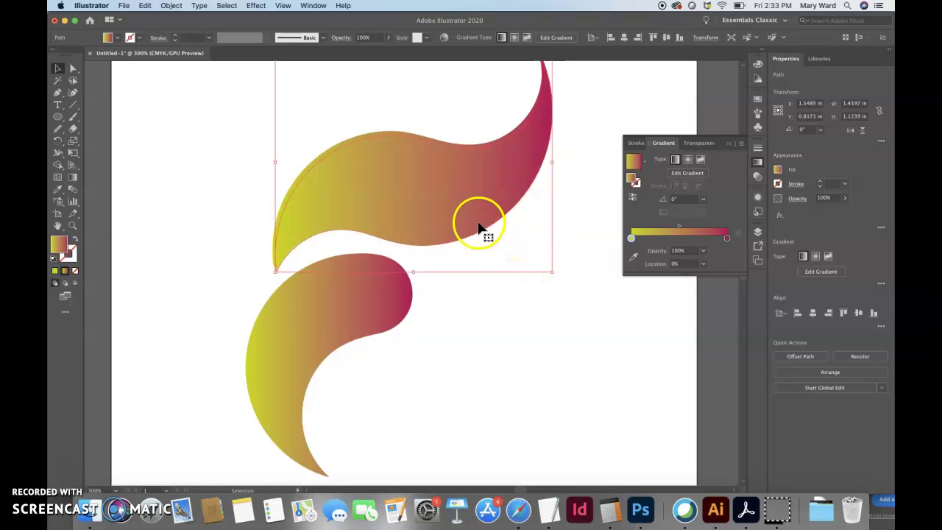
Reverse the copy's gradient and send it to the back behind the original swoosh
{"action": "left_click", "coordinate": [631, 199]}
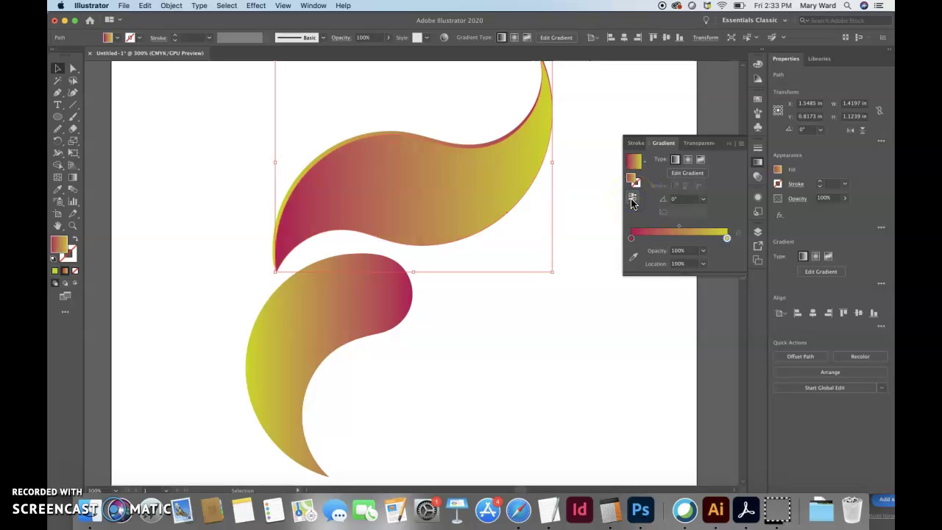
{"action": "left_click", "coordinate": [176, 6]}
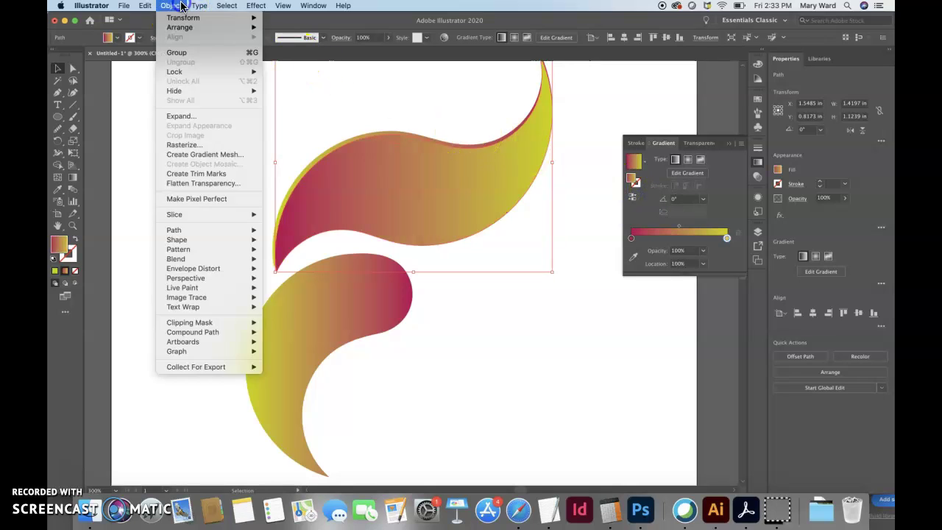
{"action": "left_click_drag", "start_coordinate": [186, 30], "coordinate": [298, 50]}
{"action": "left_click", "coordinate": [177, 5]}
{"action": "mouse_move", "coordinate": [179, 25]}
{"action": "left_click", "coordinate": [287, 57]}
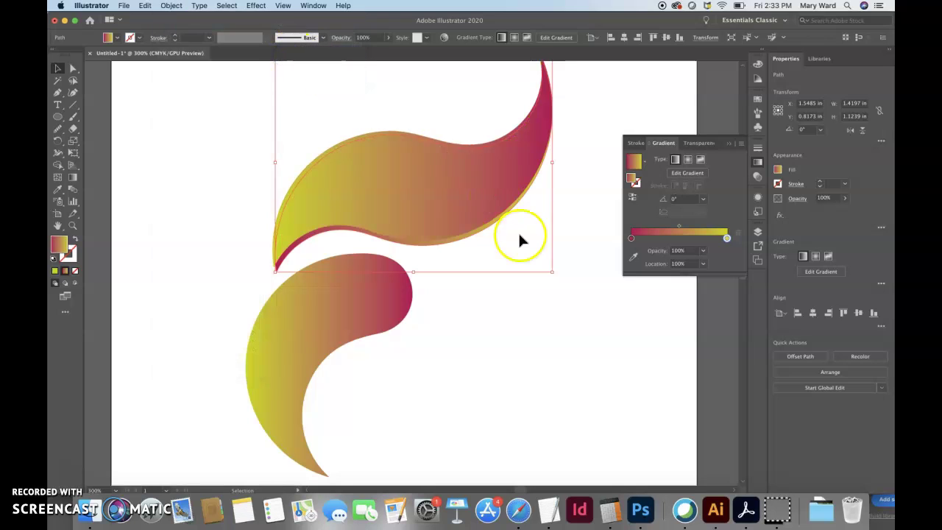
{"action": "left_click", "coordinate": [567, 318]}
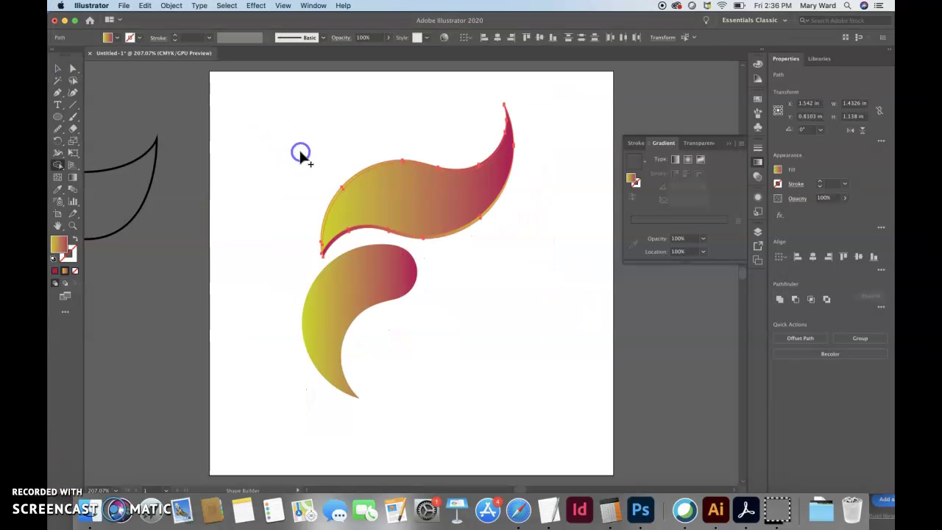
Select the upper swoosh and zoom closely into its pointed tip
{"action": "left_click", "coordinate": [57, 70]}
{"action": "left_click", "coordinate": [286, 124]}
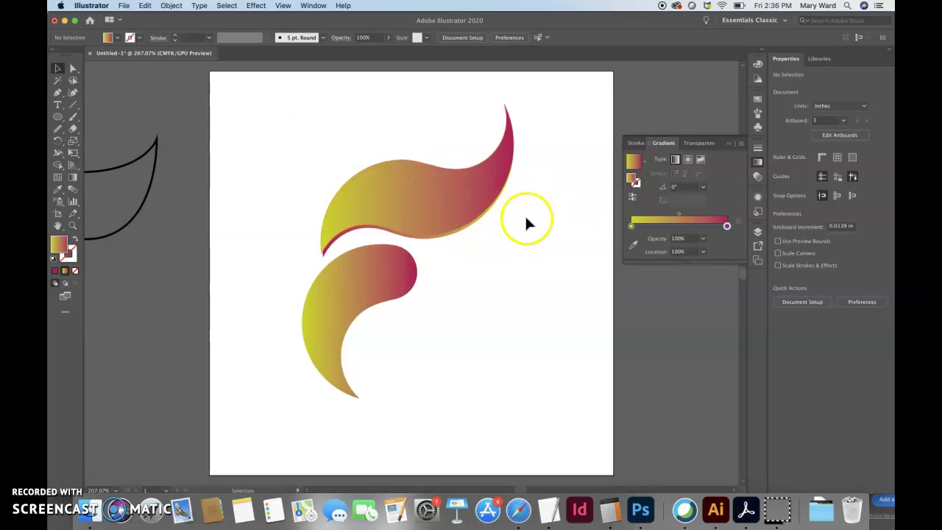
{"action": "left_click", "coordinate": [459, 195]}
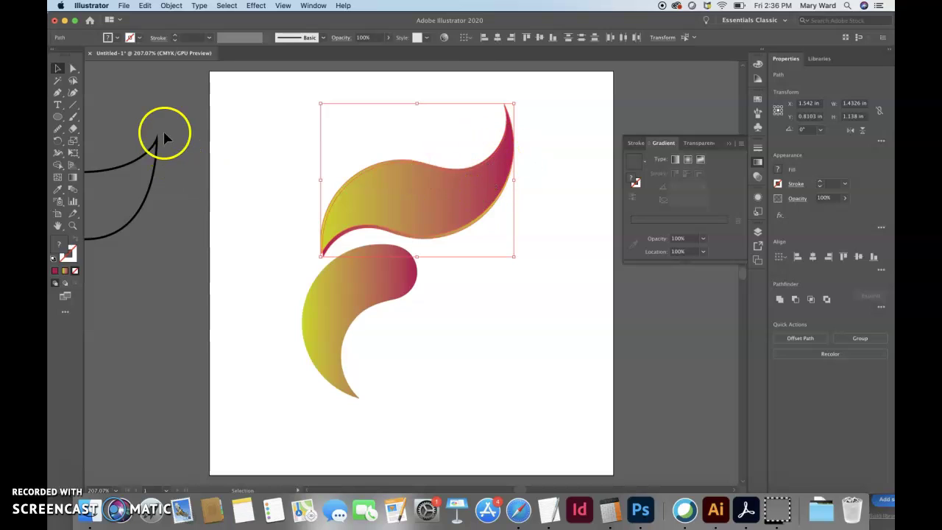
{"action": "left_click", "coordinate": [73, 225]}
{"action": "left_click_drag", "start_coordinate": [487, 102], "coordinate": [555, 157]}
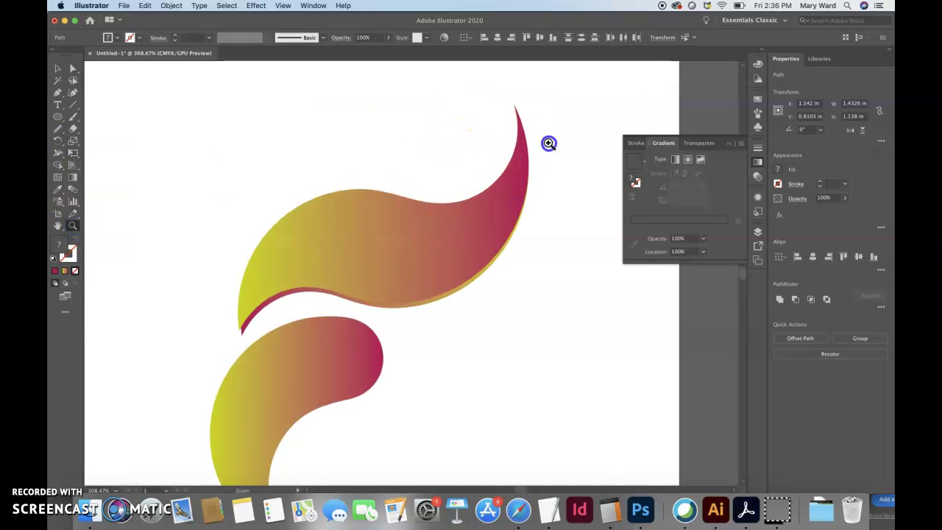
{"action": "left_click", "coordinate": [566, 139]}
{"action": "left_click_drag", "start_coordinate": [515, 101], "coordinate": [625, 223]}
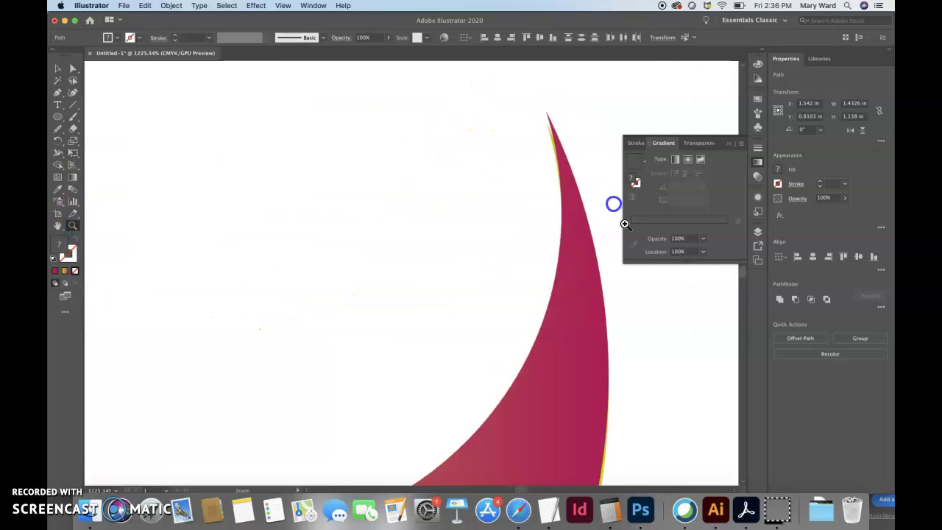
{"action": "left_click", "coordinate": [543, 131]}
{"action": "left_click_drag", "start_coordinate": [567, 159], "coordinate": [598, 200]}
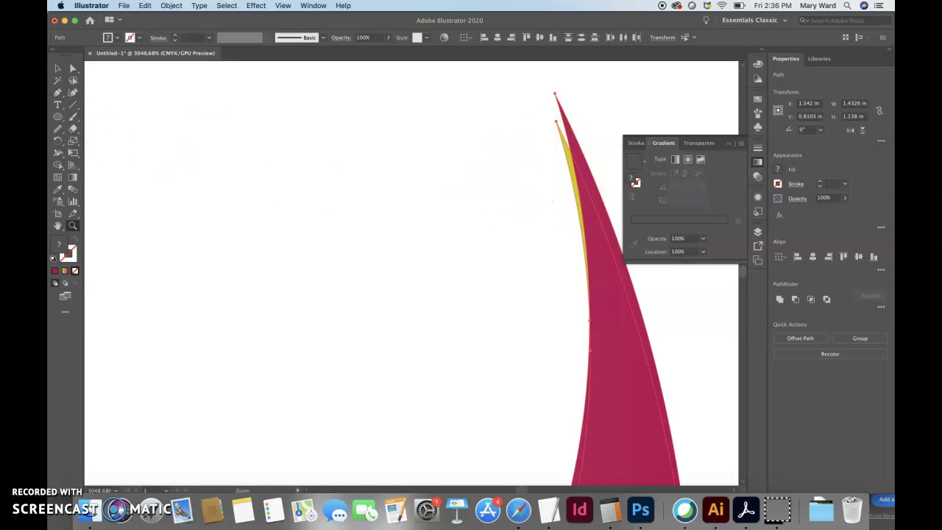
Marquee-select both tip paths and delete the gold sliver with the Shape Builder tool
{"action": "left_click", "coordinate": [57, 69]}
{"action": "left_click_drag", "start_coordinate": [373, 82], "coordinate": [606, 195]}
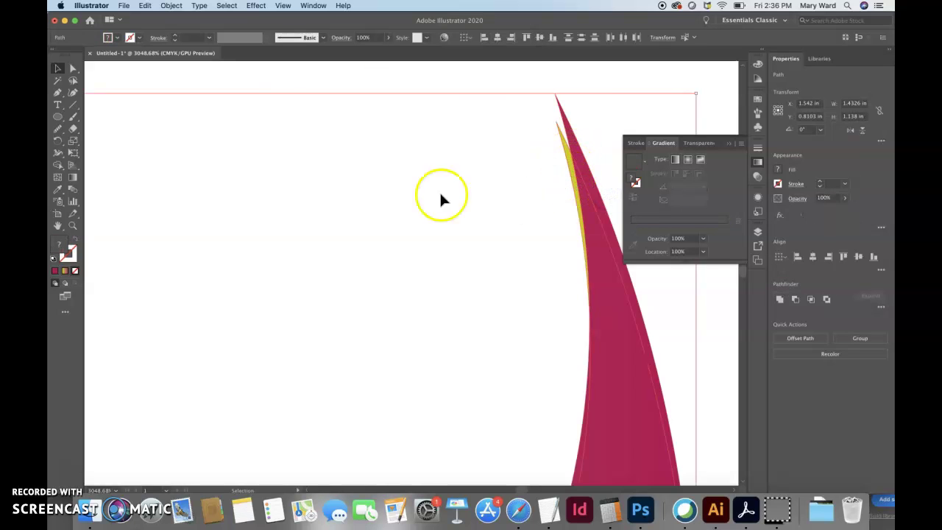
{"action": "left_click", "coordinate": [58, 168]}
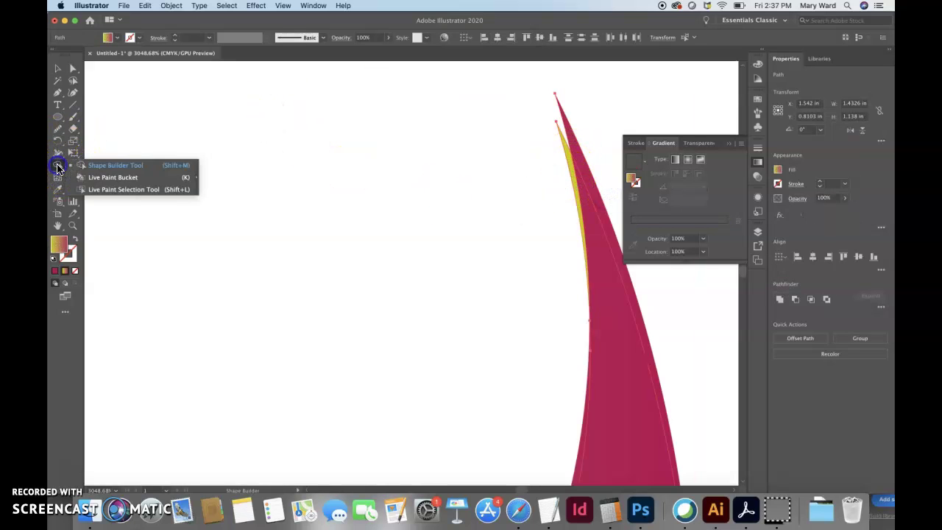
{"action": "left_click", "coordinate": [58, 168]}
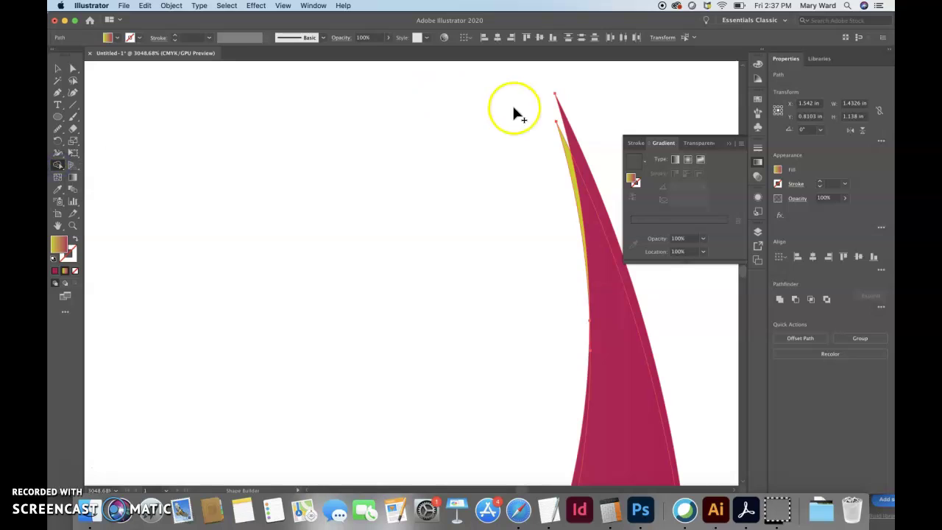
{"action": "left_click", "coordinate": [565, 151], "text": "alt"}
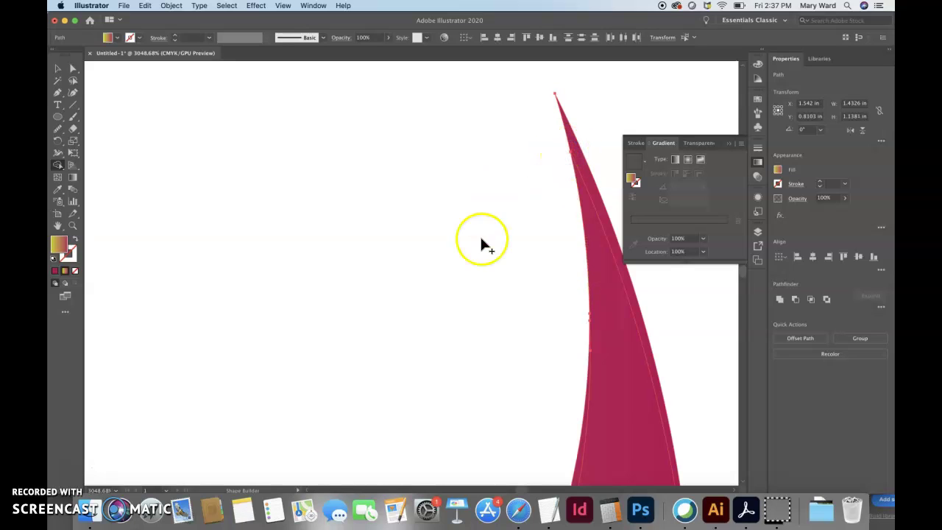
{"action": "key", "text": "super+minus"}
{"action": "key", "text": "super+minus"}
{"action": "key", "text": "super+minus"}
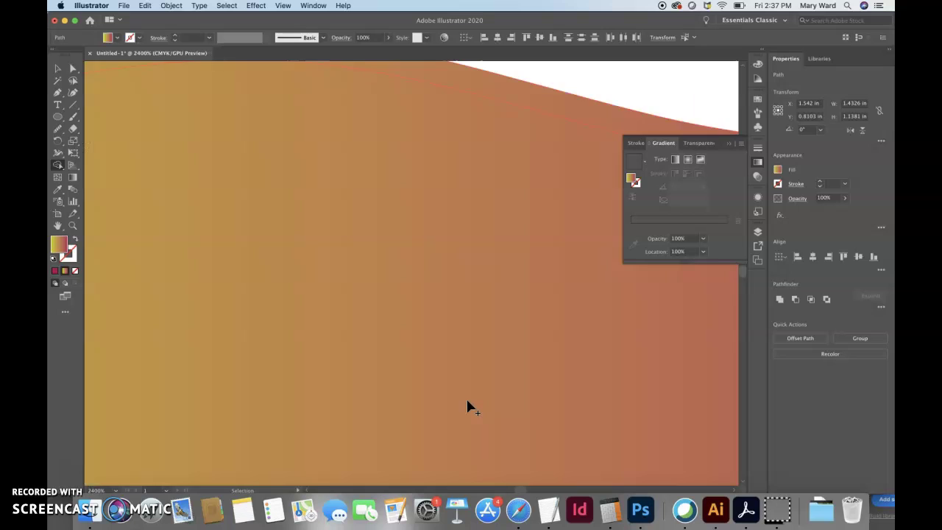
{"action": "key", "text": "super+minus"}
{"action": "key", "text": "super+minus"}
{"action": "key", "text": "super+minus"}
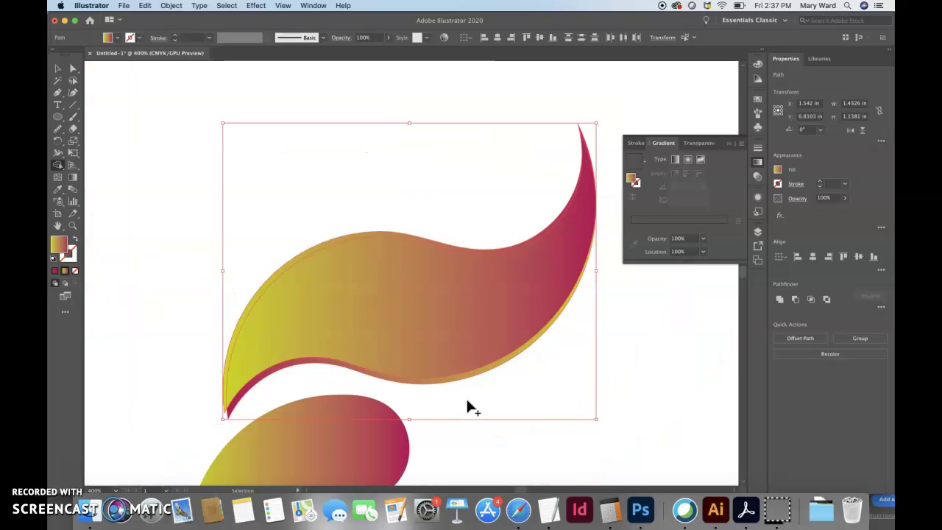
Merge the thin sliver along the upper swoosh's top-left edge using Shape Builder (Shift+M)
{"action": "key", "text": "shift+m"}
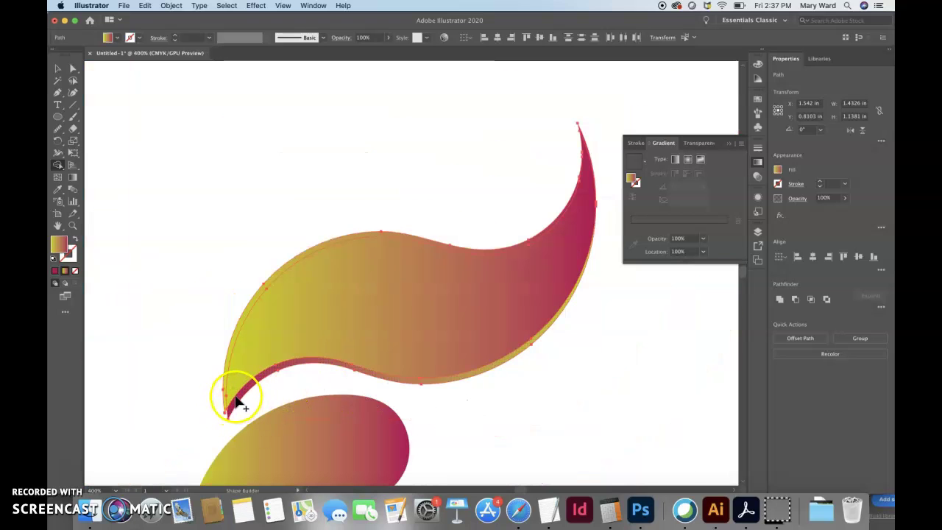
{"action": "left_click", "coordinate": [347, 241]}
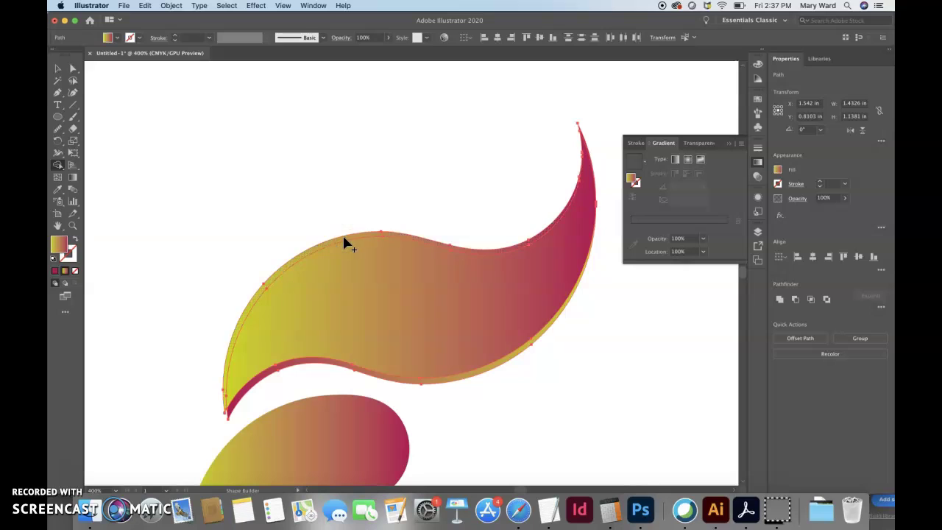
{"action": "left_click", "coordinate": [348, 239]}
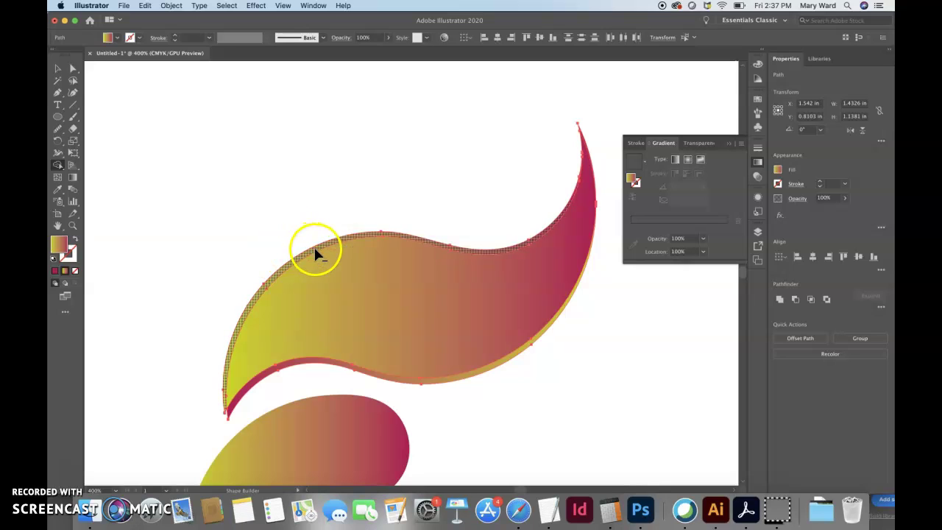
{"action": "left_click", "coordinate": [314, 250]}
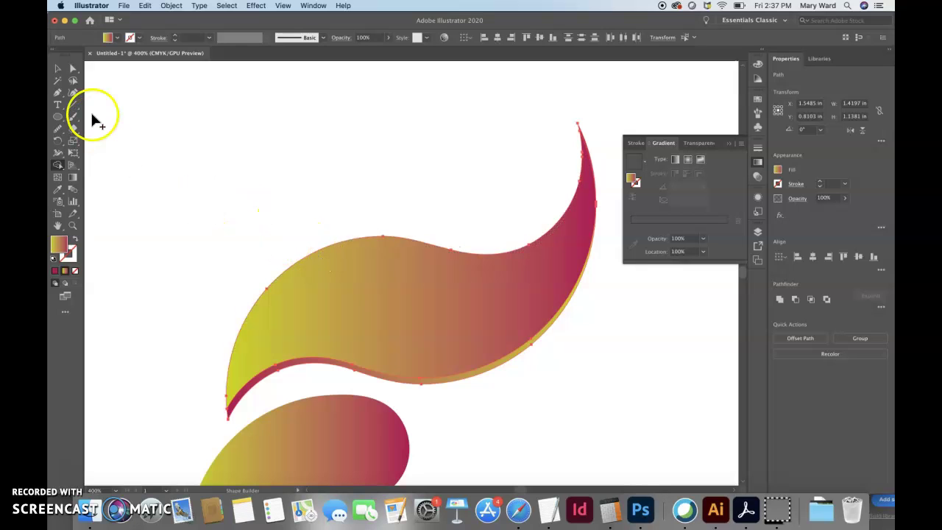
Deselect, zoom around the tip, and scroll down to the lower swoosh
{"action": "left_click", "coordinate": [58, 67]}
{"action": "left_click", "coordinate": [266, 156]}
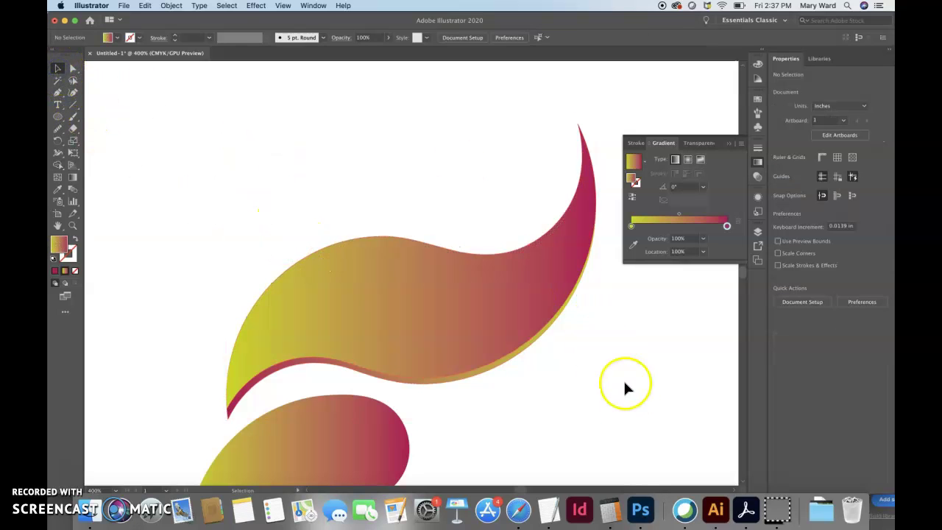
{"action": "left_click", "coordinate": [79, 226]}
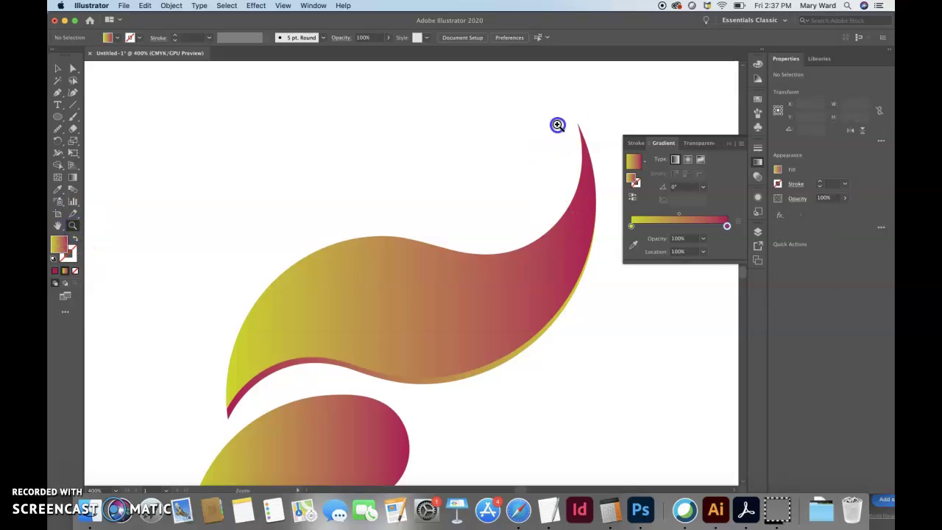
{"action": "left_click_drag", "start_coordinate": [558, 127], "coordinate": [562, 158]}
{"action": "scroll", "coordinate": [588, 436], "scroll_direction": "down", "scroll_amount": 5}
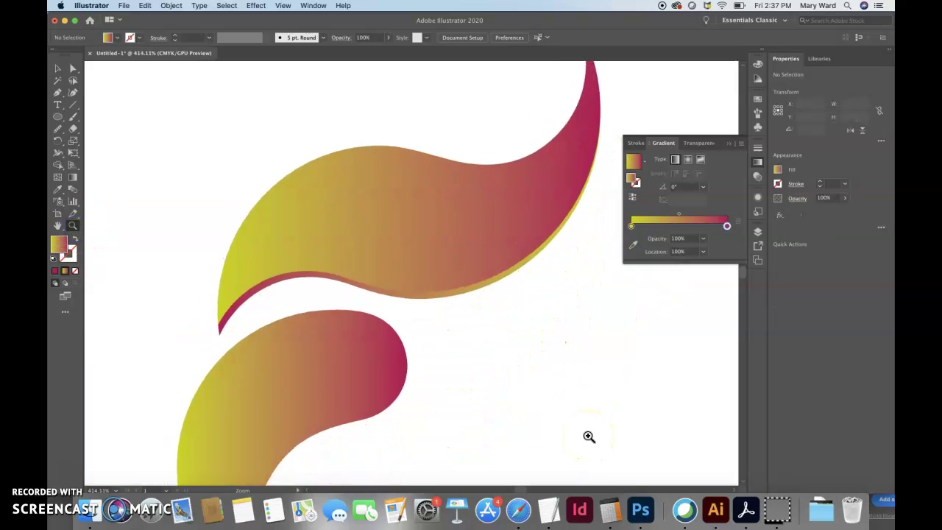
{"action": "scroll", "coordinate": [588, 436], "scroll_direction": "down", "scroll_amount": 10}
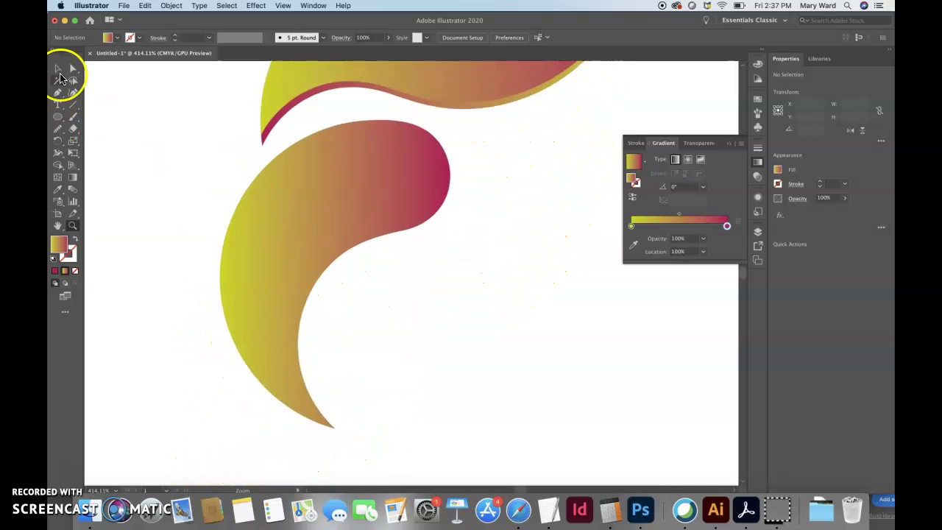
Duplicate the lower swoosh, reverse the copy's gradient, and shift it slightly left
{"action": "left_click", "coordinate": [57, 68]}
{"action": "left_click", "coordinate": [315, 194]}
{"action": "left_click", "coordinate": [417, 279]}
{"action": "key", "text": "ctrl+v"}
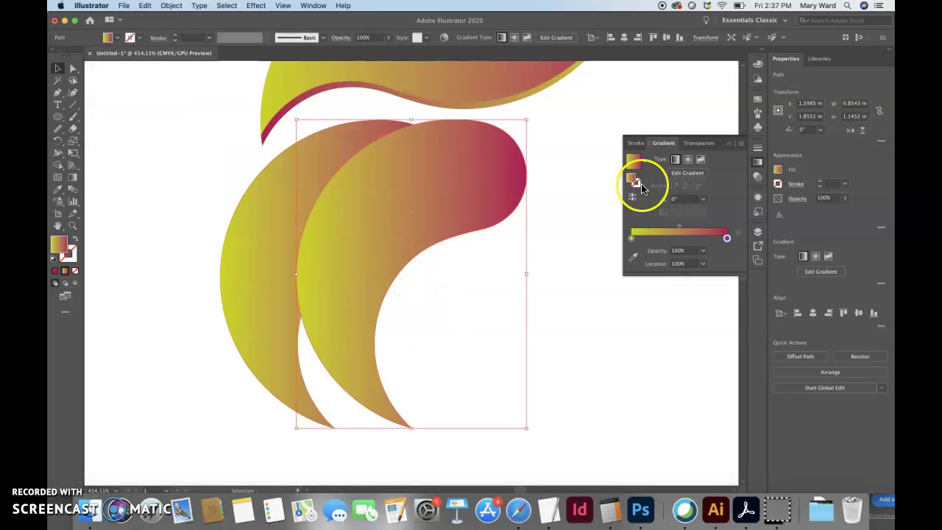
{"action": "left_click", "coordinate": [632, 199]}
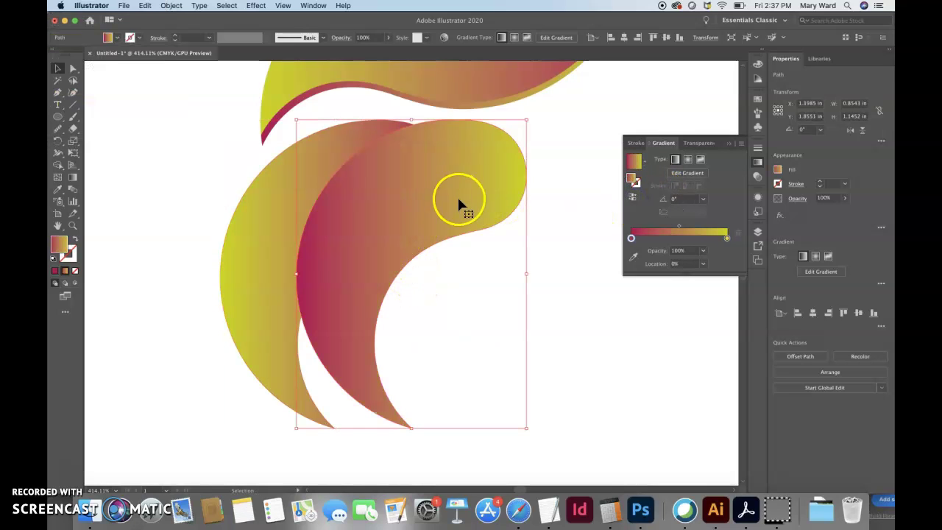
{"action": "left_click_drag", "start_coordinate": [456, 204], "coordinate": [380, 211]}
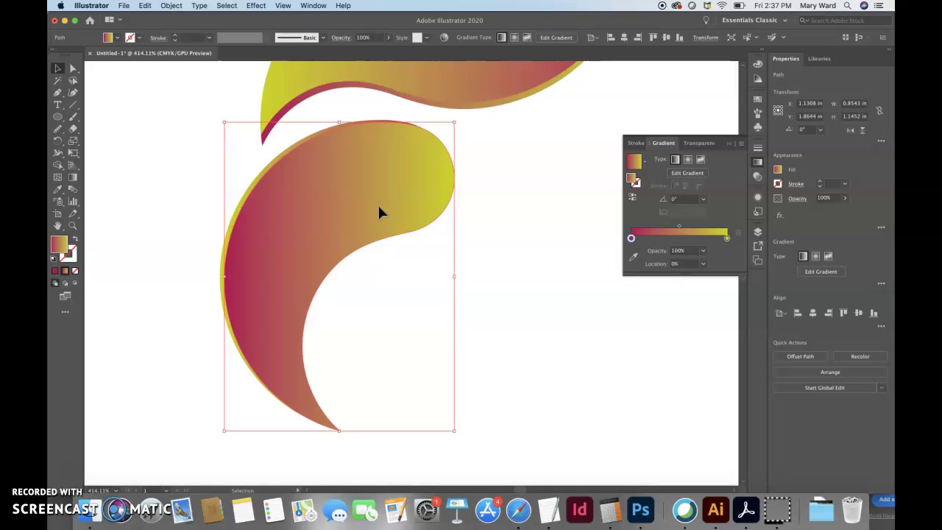
Send the copy backward and then to the back, and nudge it up one step
{"action": "left_click", "coordinate": [174, 5]}
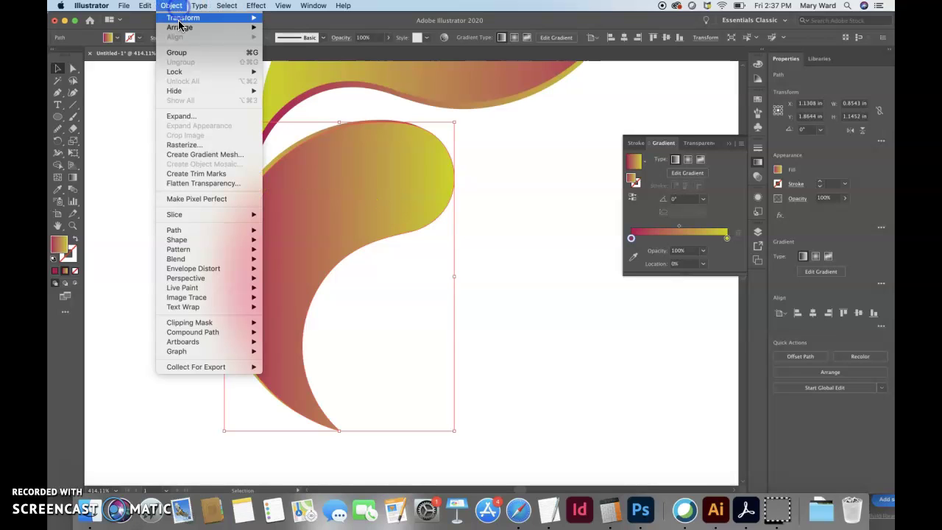
{"action": "mouse_move", "coordinate": [180, 28]}
{"action": "left_click", "coordinate": [297, 47]}
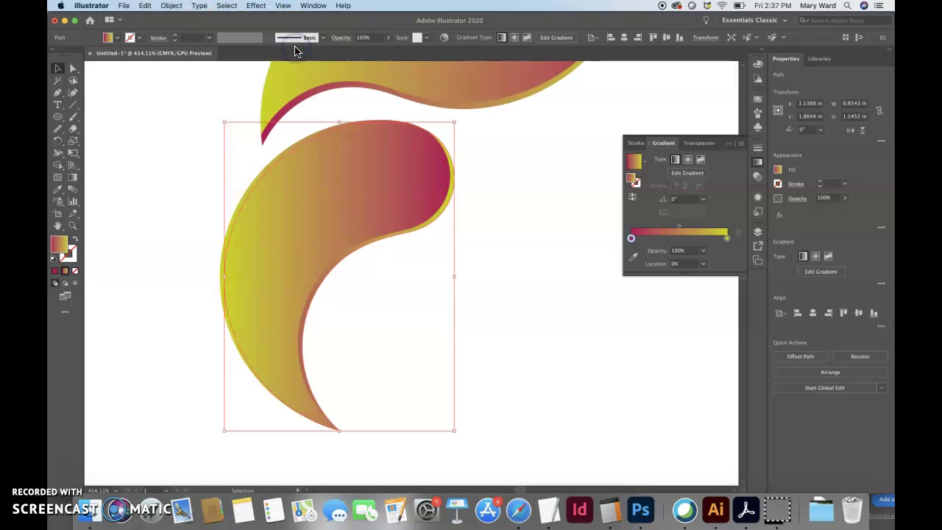
{"action": "left_click", "coordinate": [180, 6]}
{"action": "mouse_move", "coordinate": [185, 26]}
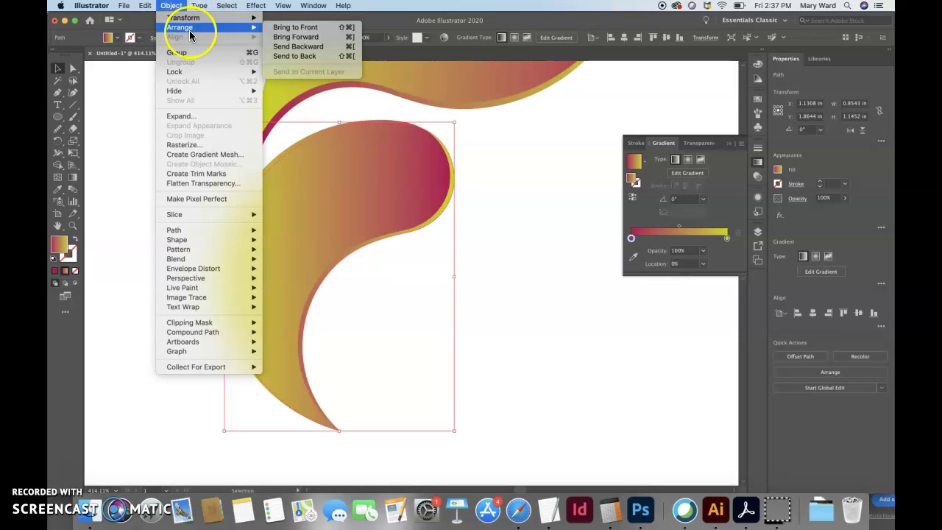
{"action": "left_click", "coordinate": [280, 57]}
{"action": "left_click", "coordinate": [498, 218]}
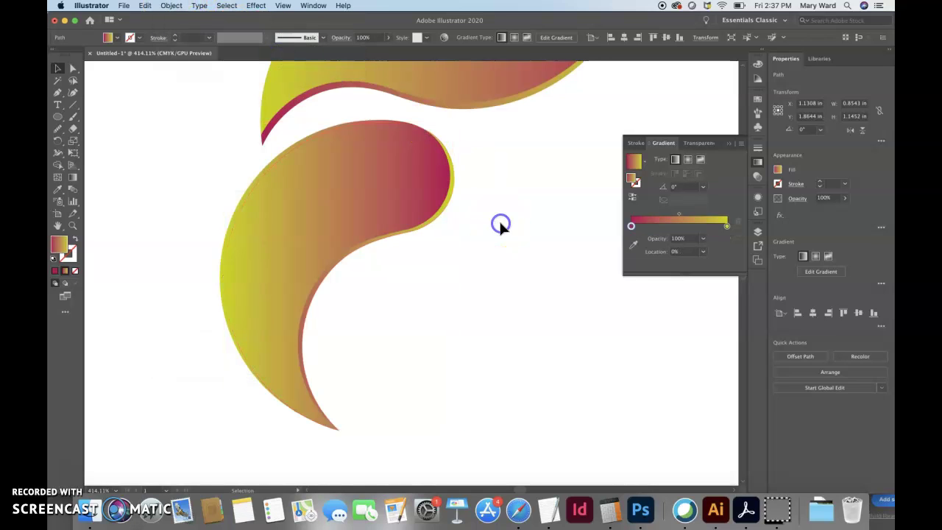
{"action": "left_click", "coordinate": [453, 195]}
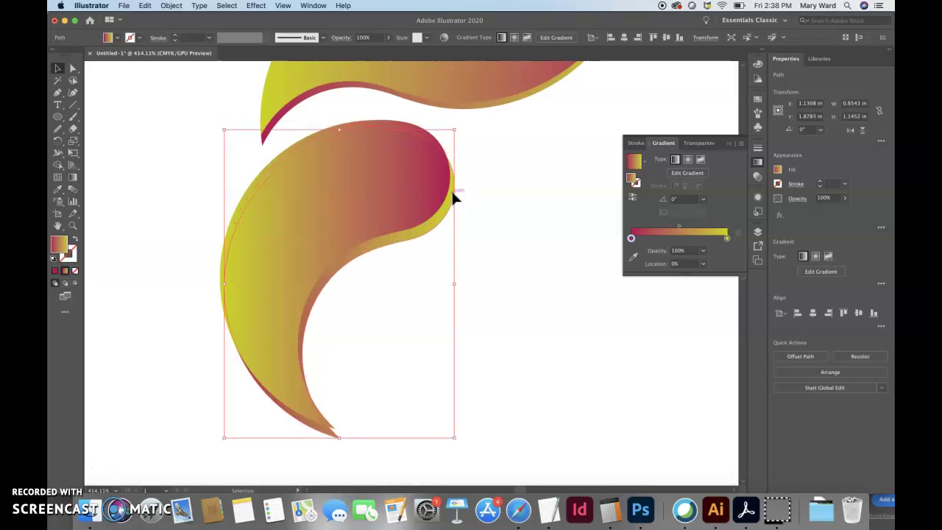
{"action": "key", "text": "Up"}
{"action": "key", "text": "Up"}
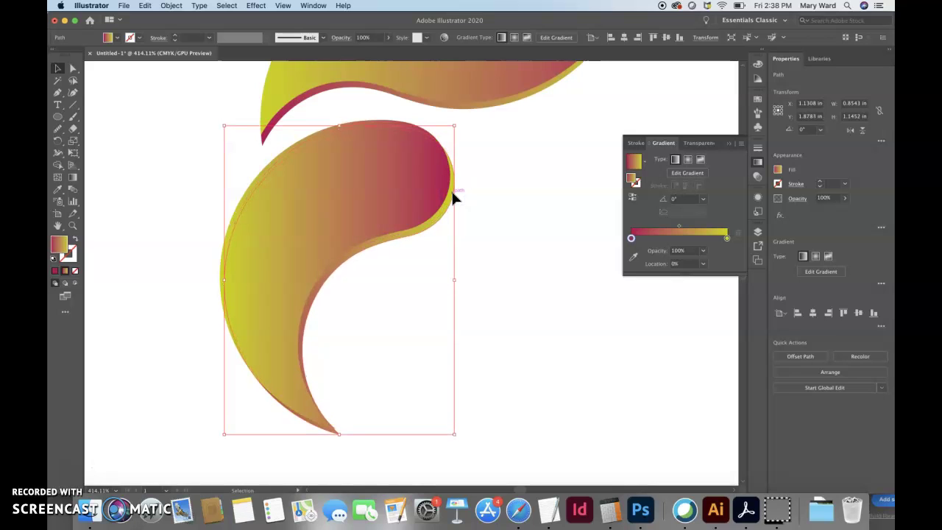
{"action": "left_click", "coordinate": [466, 210]}
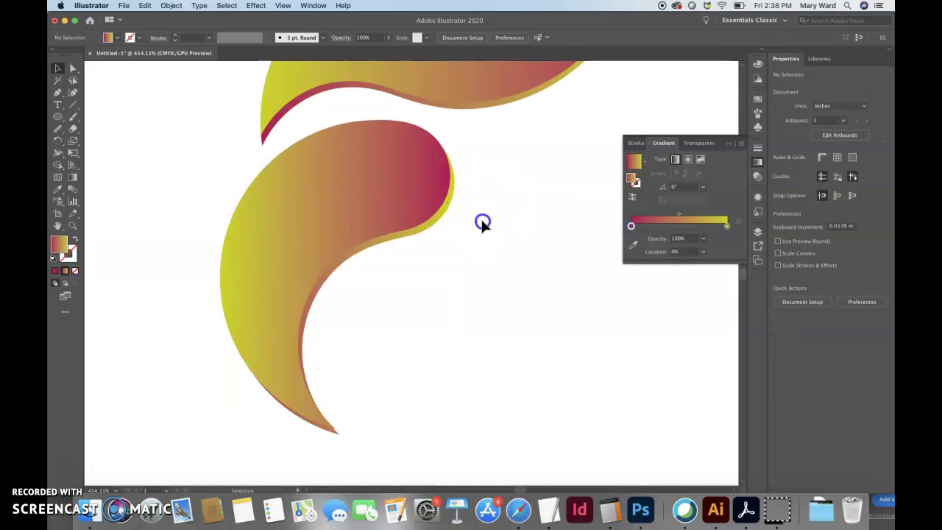
Select both lower shapes and use Shape Builder to remove the back copy's slivers at the left edge and tip
{"action": "left_click", "coordinate": [382, 182]}
{"action": "left_click", "coordinate": [465, 212]}
{"action": "left_click", "coordinate": [393, 190]}
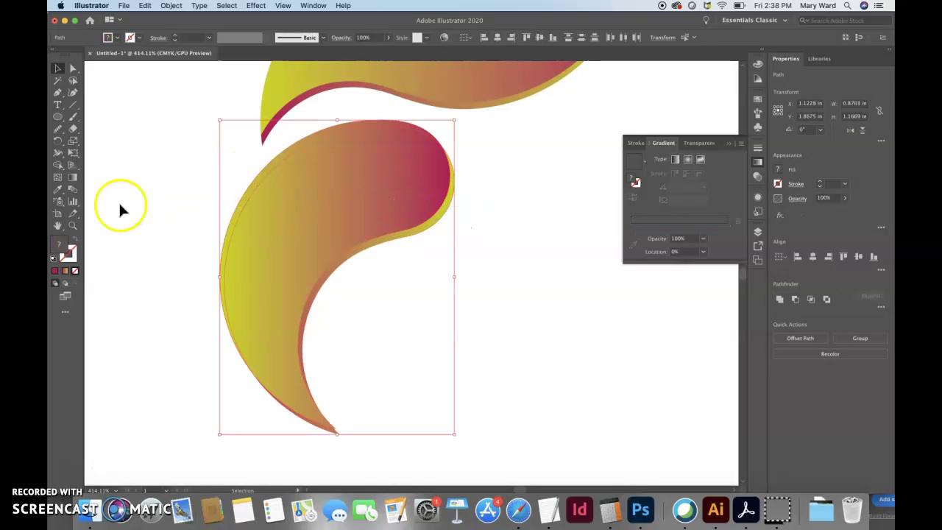
{"action": "left_click", "coordinate": [58, 165]}
{"action": "left_click", "coordinate": [326, 284]}
{"action": "left_click", "coordinate": [328, 426]}
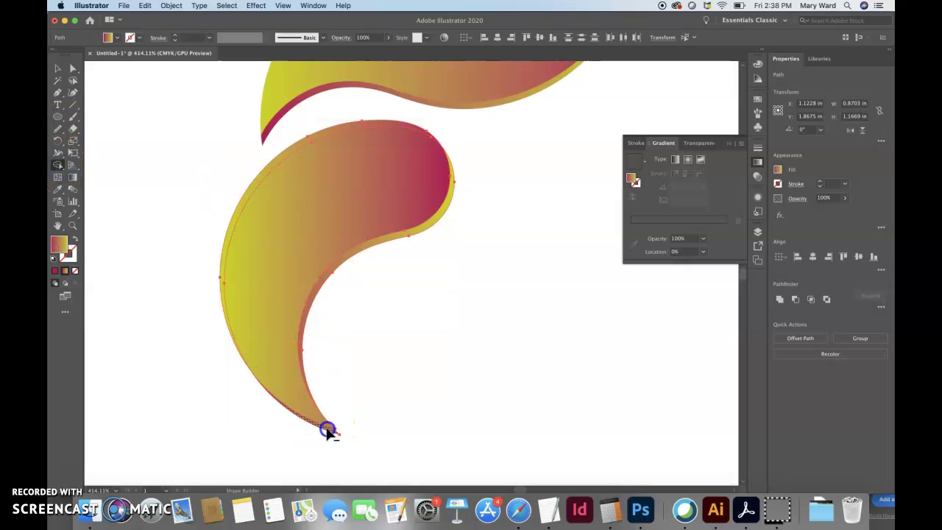
{"action": "left_click", "coordinate": [226, 242]}
{"action": "left_click", "coordinate": [59, 69]}
{"action": "left_click", "coordinate": [146, 138]}
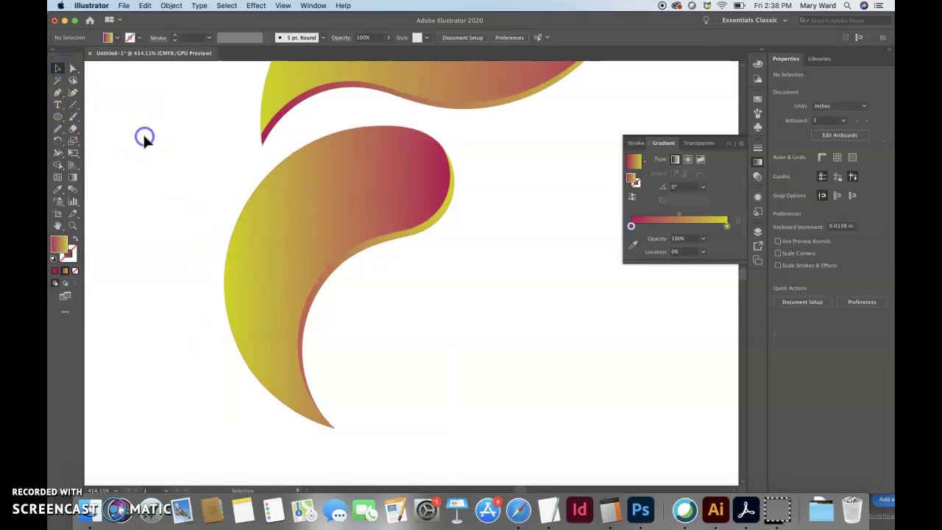
{"action": "left_click", "coordinate": [443, 176]}
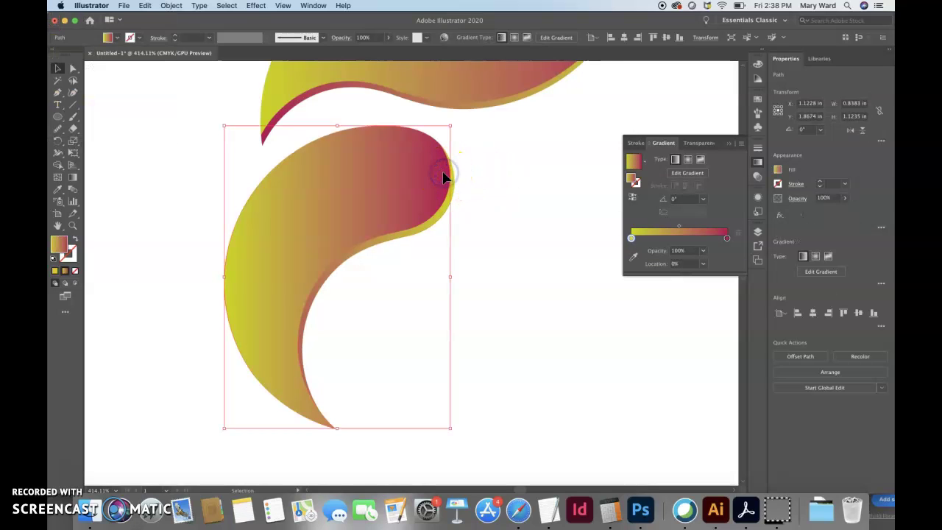
Smooth the lower swoosh's top-right and inner curved edges with the Smooth tool
{"action": "left_click", "coordinate": [72, 69]}
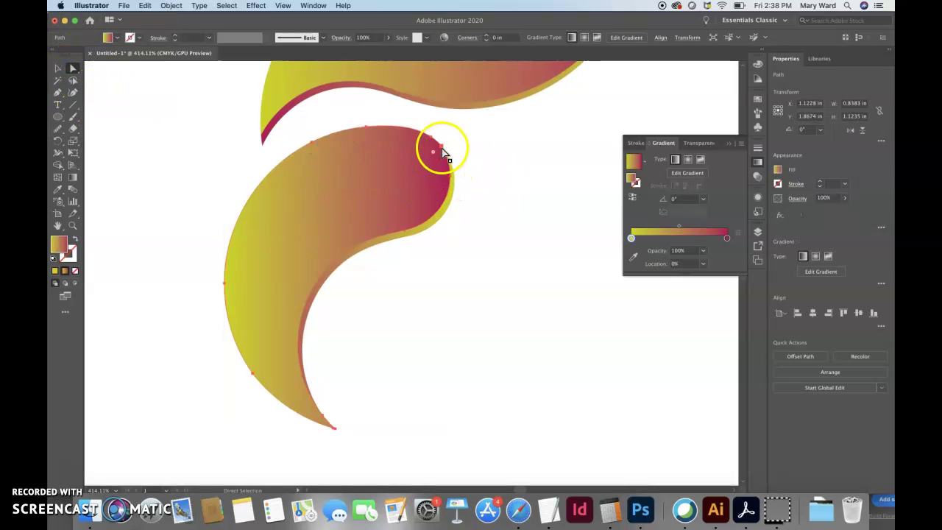
{"action": "left_click", "coordinate": [58, 128]}
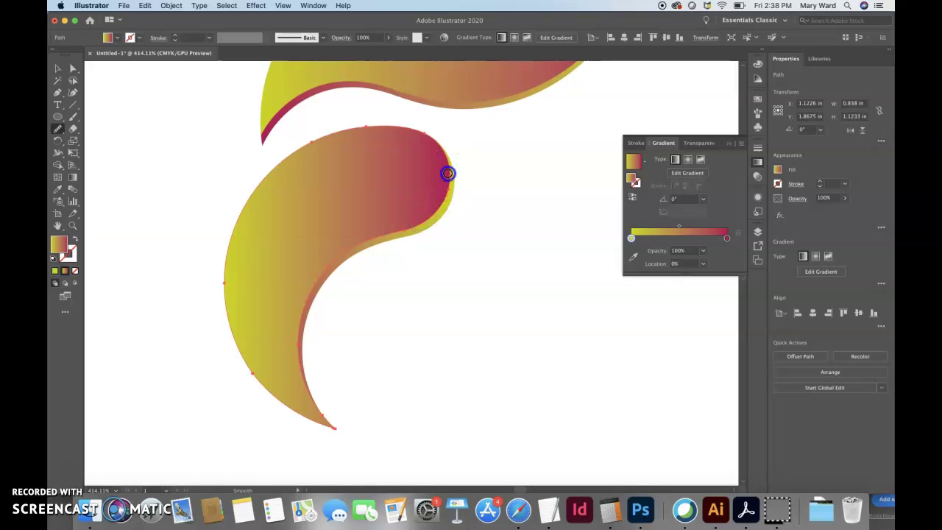
{"action": "left_click_drag", "start_coordinate": [416, 137], "coordinate": [430, 140]}
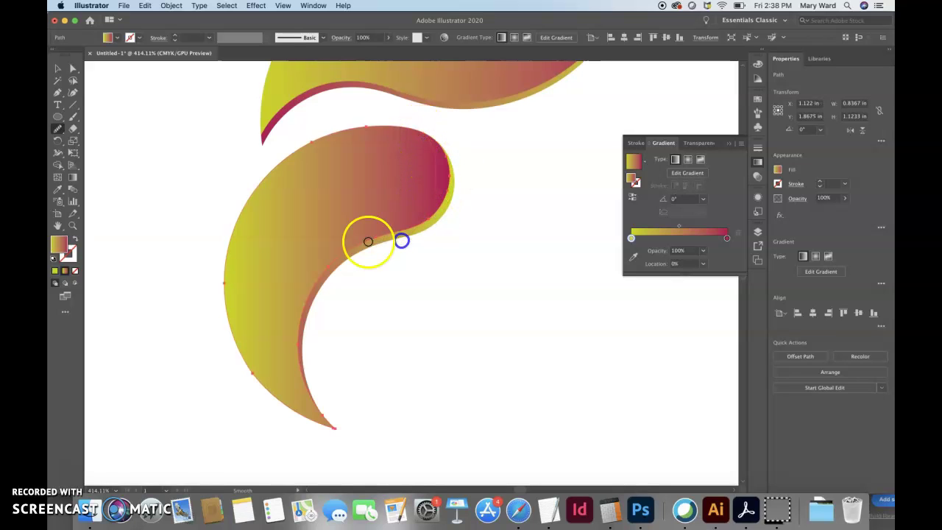
{"action": "left_click_drag", "start_coordinate": [368, 241], "coordinate": [351, 240]}
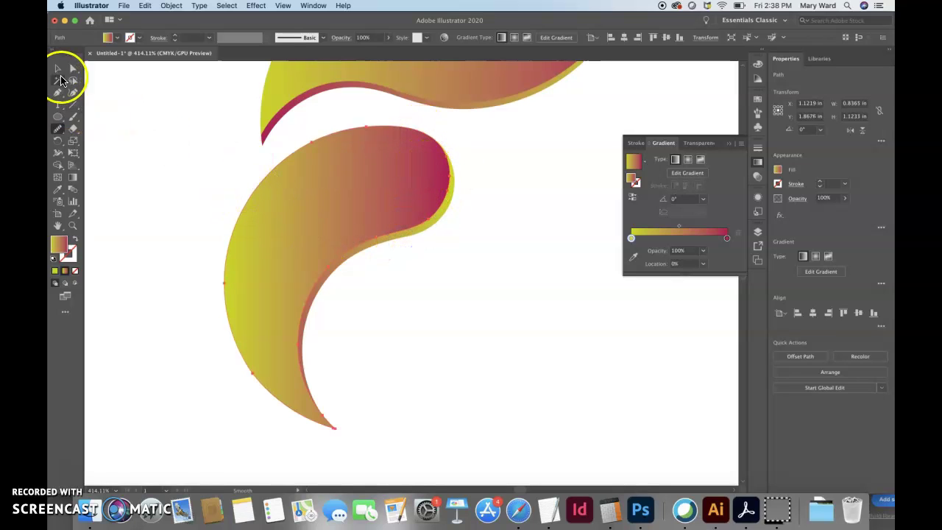
{"action": "left_click", "coordinate": [62, 74]}
{"action": "left_click", "coordinate": [214, 158]}
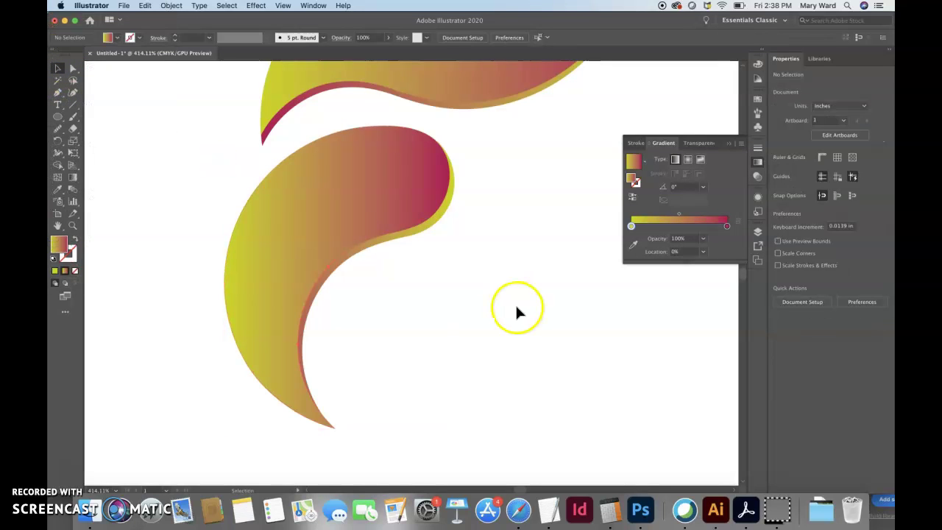
Smooth the back copy's lower-right concave edges, then deselect and zoom out
{"action": "left_click", "coordinate": [416, 224]}
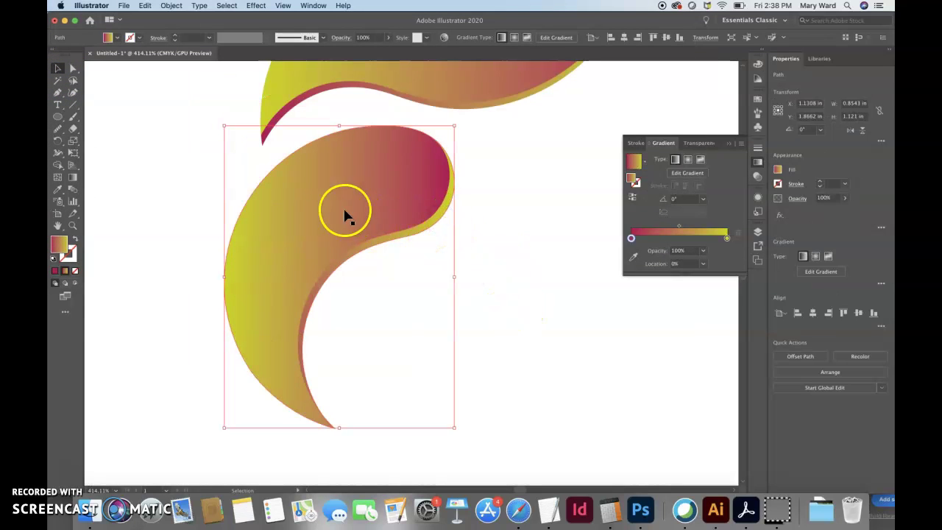
{"action": "left_click", "coordinate": [73, 67]}
{"action": "left_click", "coordinate": [57, 131]}
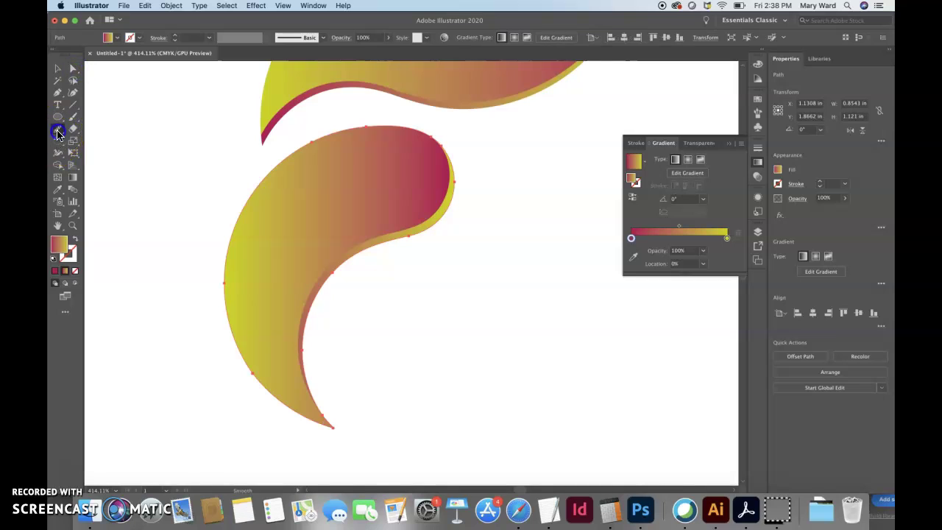
{"action": "mouse_move", "coordinate": [375, 240]}
{"action": "left_mouse_down"}
{"action": "mouse_move", "coordinate": [431, 229]}
{"action": "mouse_move", "coordinate": [363, 242]}
{"action": "left_mouse_up"}
{"action": "mouse_move", "coordinate": [455, 193]}
{"action": "left_mouse_down"}
{"action": "mouse_move", "coordinate": [409, 237]}
{"action": "mouse_move", "coordinate": [354, 261]}
{"action": "left_mouse_up"}
{"action": "left_click", "coordinate": [58, 67]}
{"action": "left_click", "coordinate": [537, 307]}
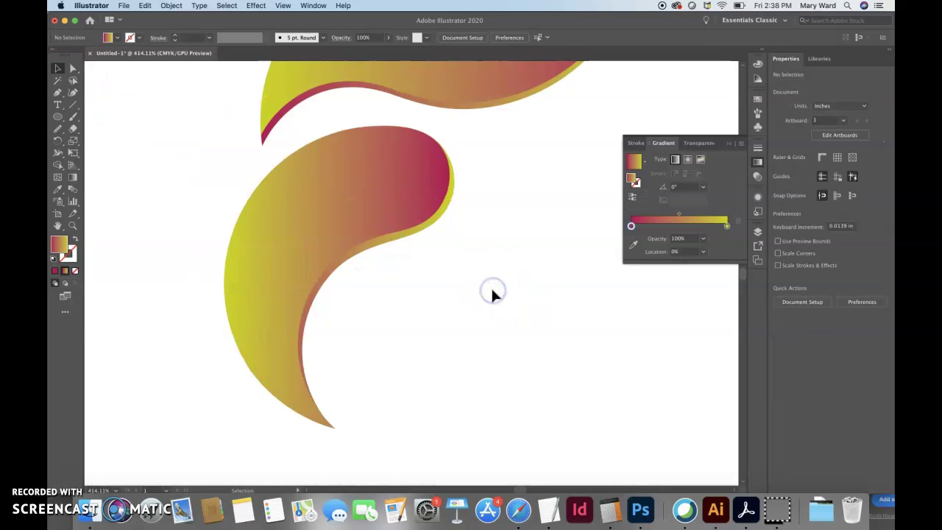
{"action": "key", "text": "super+minus"}
{"action": "key", "text": "super+minus"}
{"action": "key", "text": "super+minus"}
Bring the artboard into view and shift the lower swoosh's gradient midpoint to about 51%
{"action": "key", "text": "super+plus"}
{"action": "left_click_drag", "start_coordinate": [537, 252], "coordinate": [487, 306]}
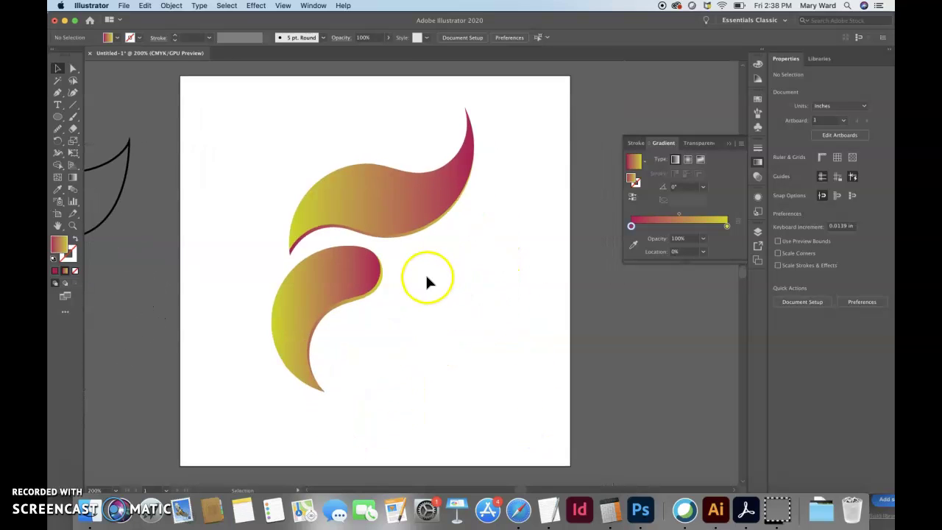
{"action": "left_click", "coordinate": [377, 292]}
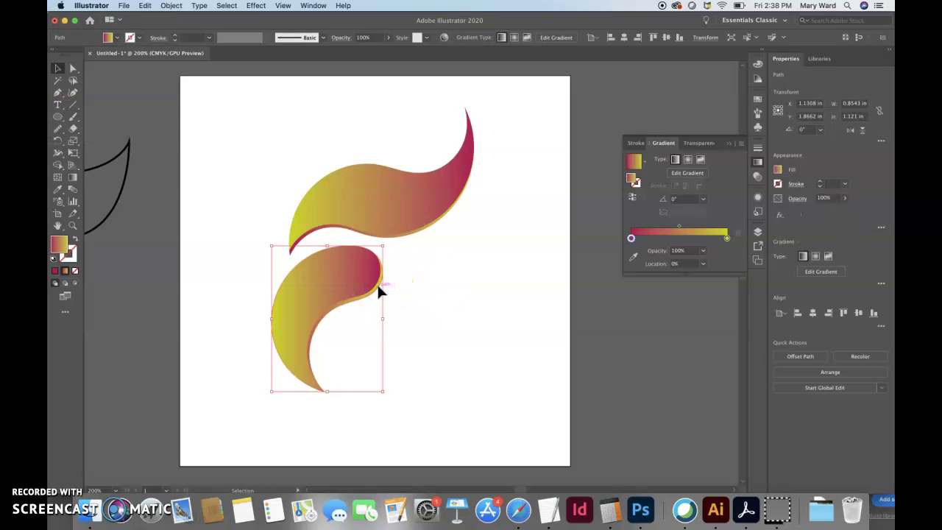
{"action": "mouse_move", "coordinate": [672, 235]}
{"action": "left_mouse_down"}
{"action": "mouse_move", "coordinate": [708, 229]}
{"action": "mouse_move", "coordinate": [651, 231]}
{"action": "mouse_move", "coordinate": [683, 231]}
{"action": "left_mouse_up"}
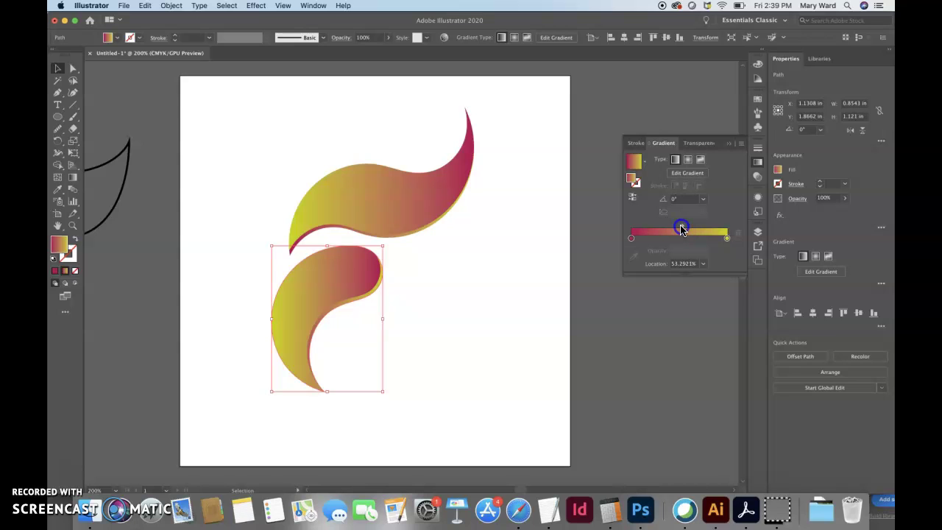
Select and deselect the upper swoosh to compare the blend across the whole F
{"action": "left_click", "coordinate": [461, 263]}
{"action": "left_click", "coordinate": [416, 237]}
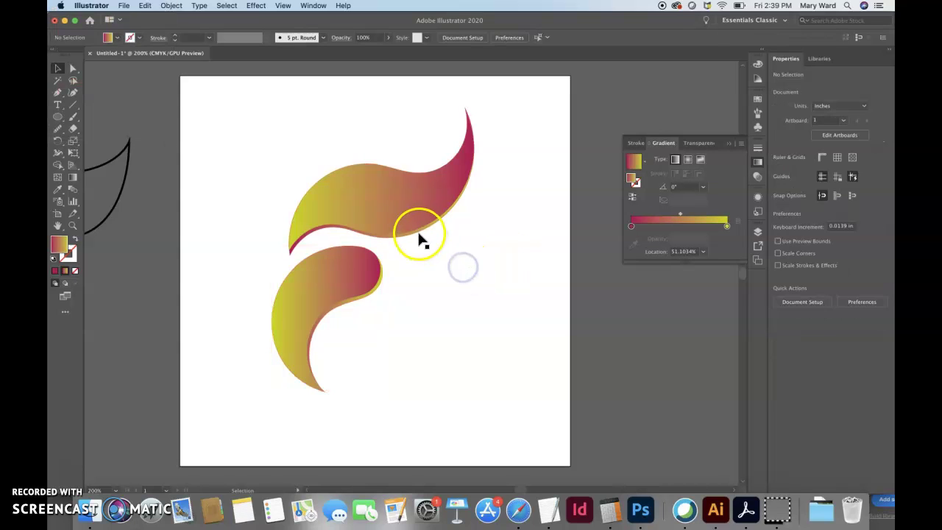
{"action": "left_click", "coordinate": [507, 227]}
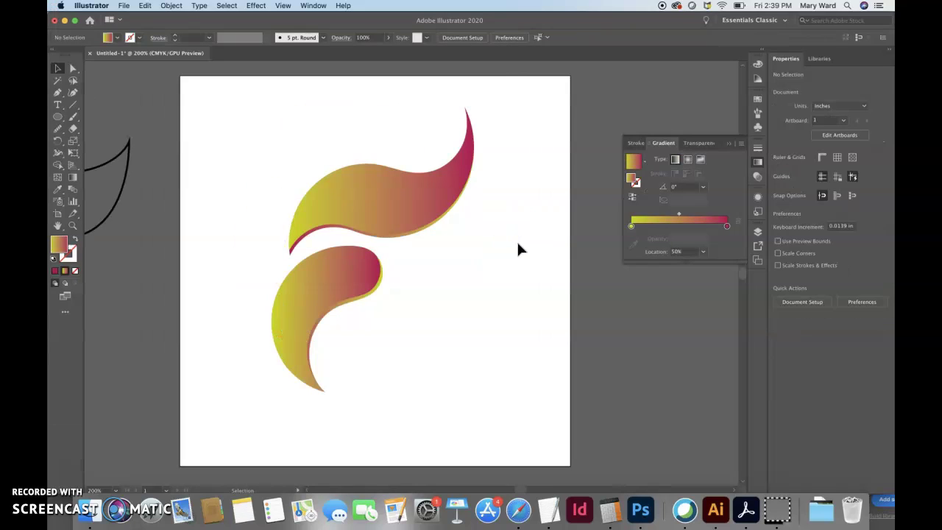
{"action": "left_click", "coordinate": [476, 202]}
{"action": "left_click", "coordinate": [427, 181]}
{"action": "left_click", "coordinate": [505, 196]}
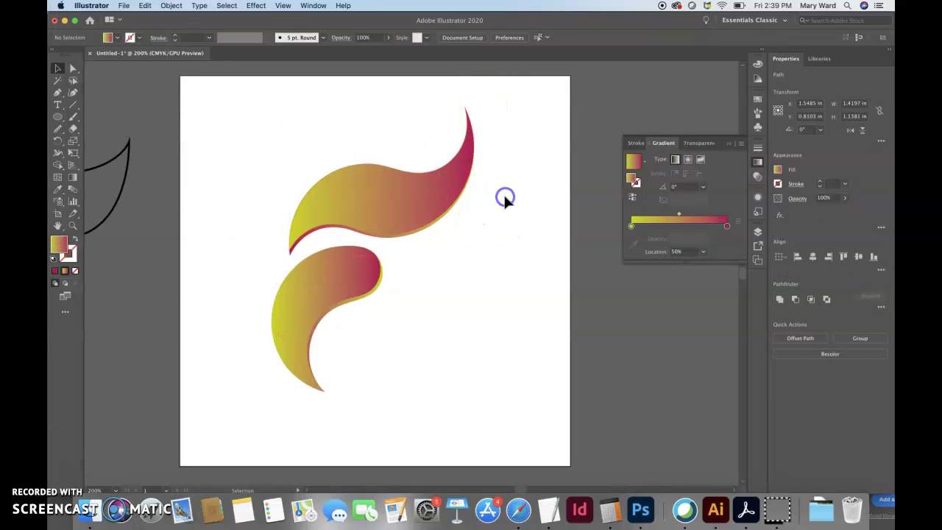
Rotate the upper swoosh about 2.3° counter-clockwise from its top-right corner
{"action": "left_click", "coordinate": [423, 183]}
{"action": "left_click", "coordinate": [480, 93]}
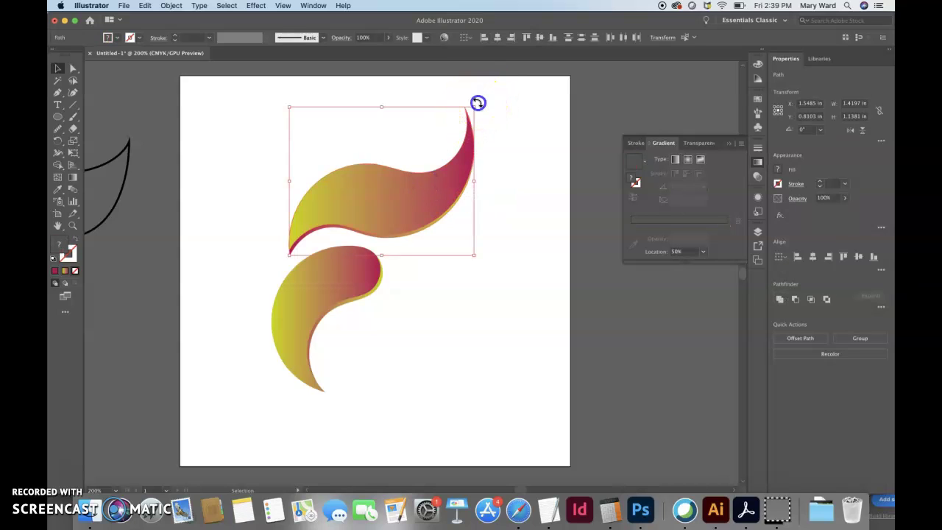
{"action": "left_click_drag", "start_coordinate": [478, 102], "coordinate": [474, 99]}
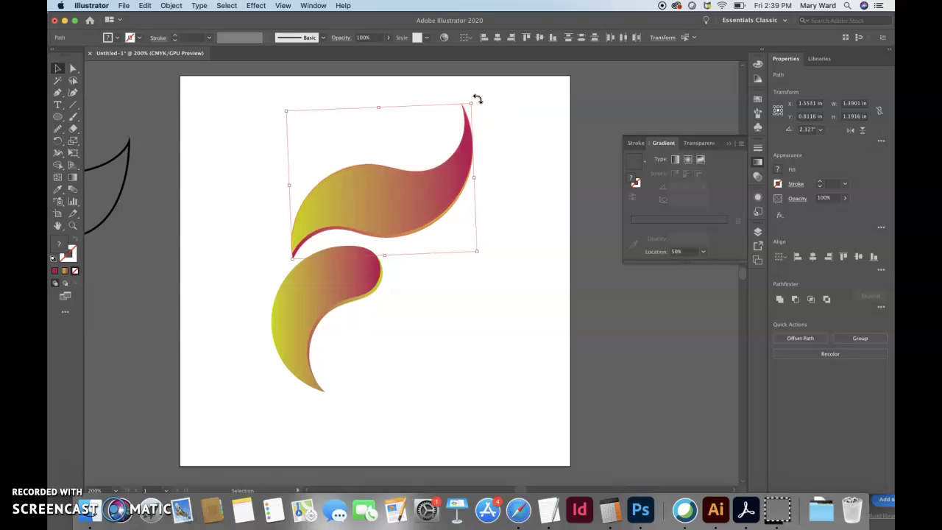
{"action": "left_click", "coordinate": [498, 132]}
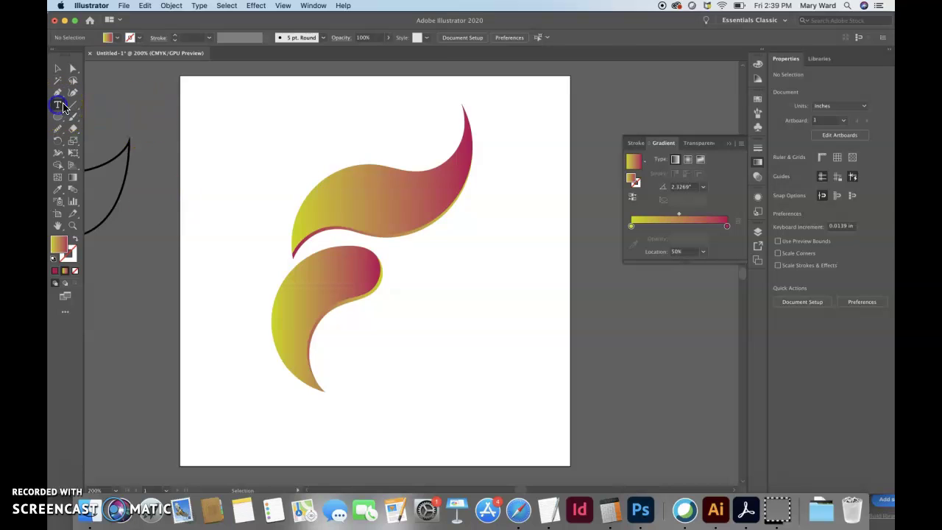
Add the text 'Fireside Stoves' below the logo and enlarge it to 24 pt
{"action": "left_click_drag", "start_coordinate": [329, 328], "coordinate": [637, 423]}
{"action": "type", "text": "Fi"}
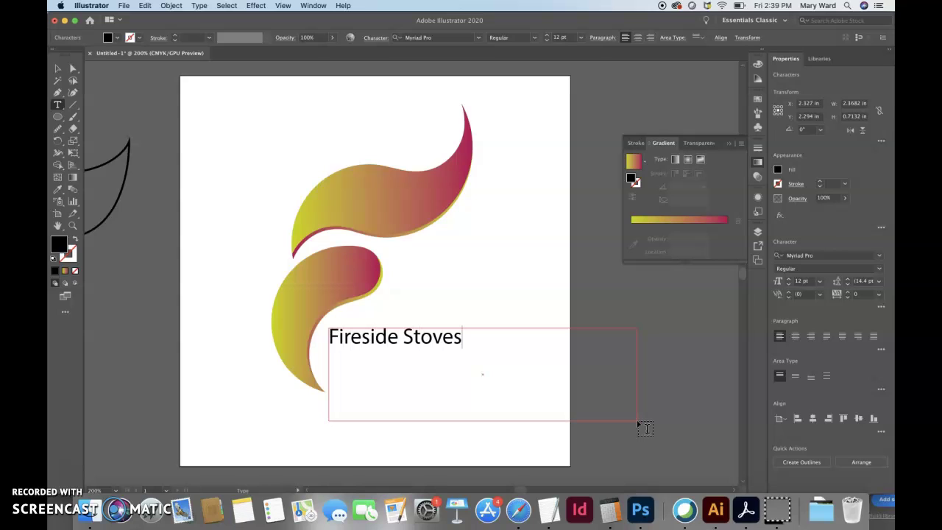
{"action": "type", "text": "reside Stoves"}
{"action": "triple_click", "coordinate": [447, 337]}
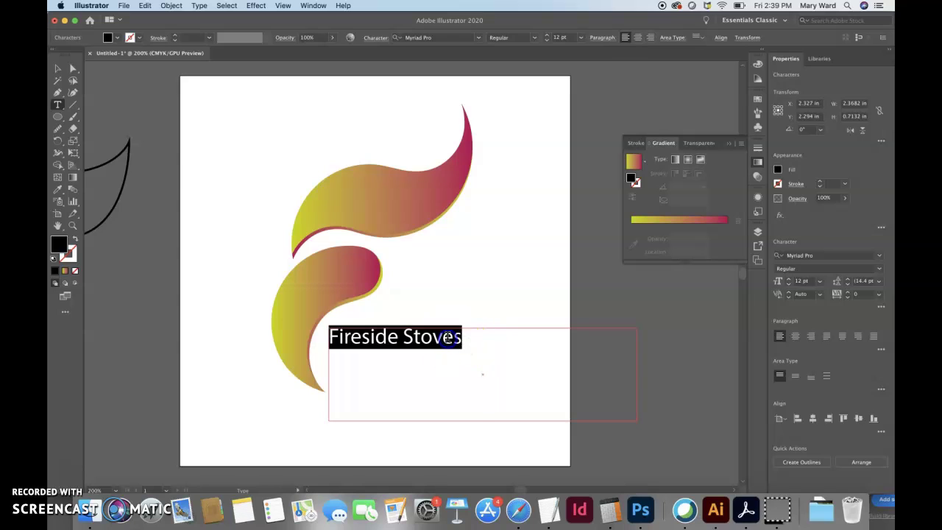
{"action": "key", "text": "super+shift+period"}
{"action": "key", "text": "super+shift+period"}
{"action": "key", "text": "super+shift+period"}
{"action": "key", "text": "super+shift+period"}
{"action": "key", "text": "super+shift+period"}
{"action": "key", "text": "super+shift+period"}
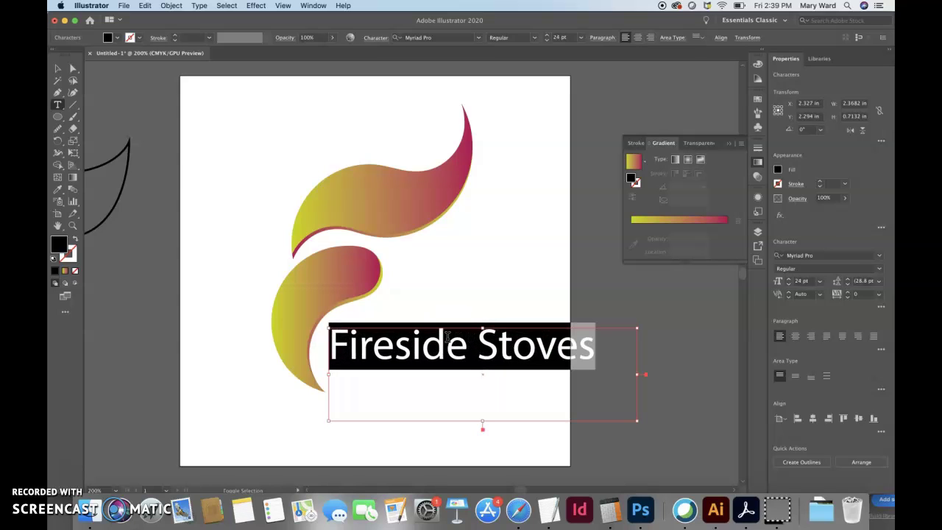
Position the 'Fireside Stoves' text beneath the flame shapes beside the lower curl
{"action": "left_click", "coordinate": [58, 68]}
{"action": "left_click", "coordinate": [223, 307]}
{"action": "left_click", "coordinate": [425, 372]}
{"action": "mouse_move", "coordinate": [430, 363]}
{"action": "left_mouse_down"}
{"action": "mouse_move", "coordinate": [431, 395]}
{"action": "mouse_move", "coordinate": [439, 371]}
{"action": "left_mouse_up"}
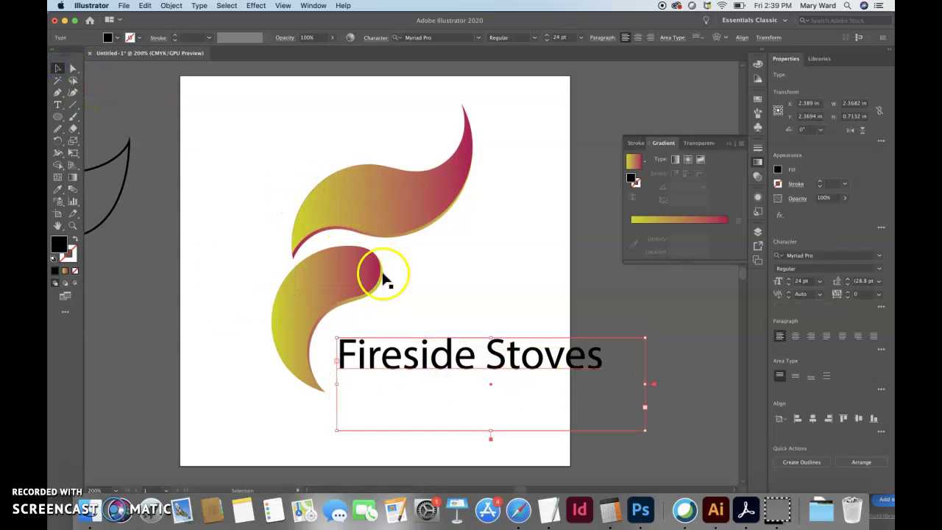
{"action": "left_click_drag", "start_coordinate": [257, 169], "coordinate": [414, 300]}
{"action": "left_click", "coordinate": [535, 312]}
{"action": "left_click_drag", "start_coordinate": [539, 369], "coordinate": [436, 427]}
{"action": "left_click", "coordinate": [469, 330]}
{"action": "left_click", "coordinate": [350, 281]}
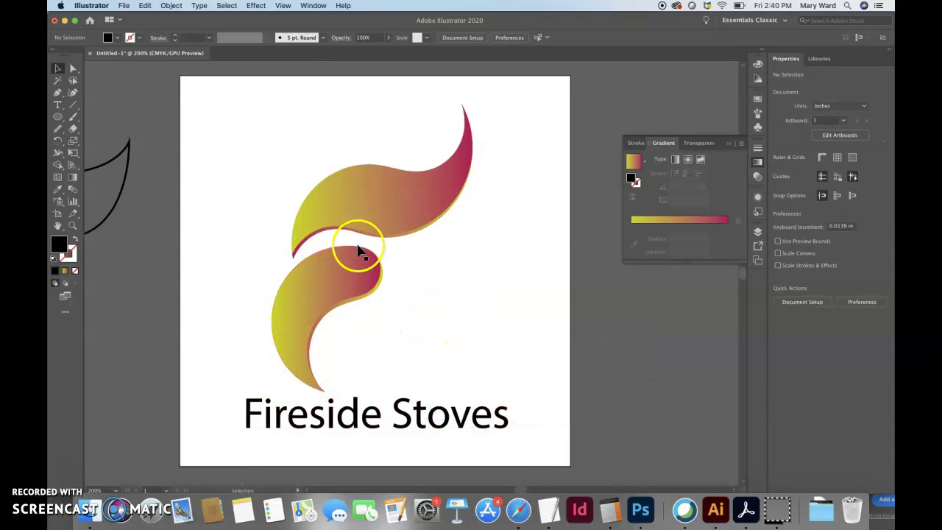
{"action": "left_click_drag", "start_coordinate": [362, 418], "coordinate": [437, 358]}
Delete the leading 'F' from 'Fireside' and zoom to 100%
{"action": "double_click", "coordinate": [342, 358]}
{"action": "left_click", "coordinate": [58, 104]}
{"action": "left_click", "coordinate": [338, 354]}
{"action": "left_click_drag", "start_coordinate": [337, 354], "coordinate": [319, 354]}
{"action": "key", "text": "BackSpace"}
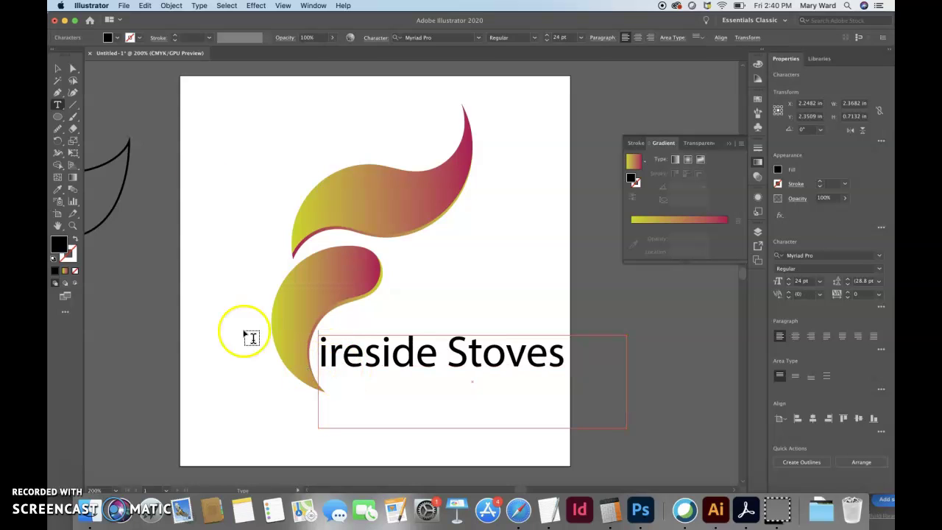
{"action": "left_click", "coordinate": [57, 67]}
{"action": "left_click", "coordinate": [178, 134]}
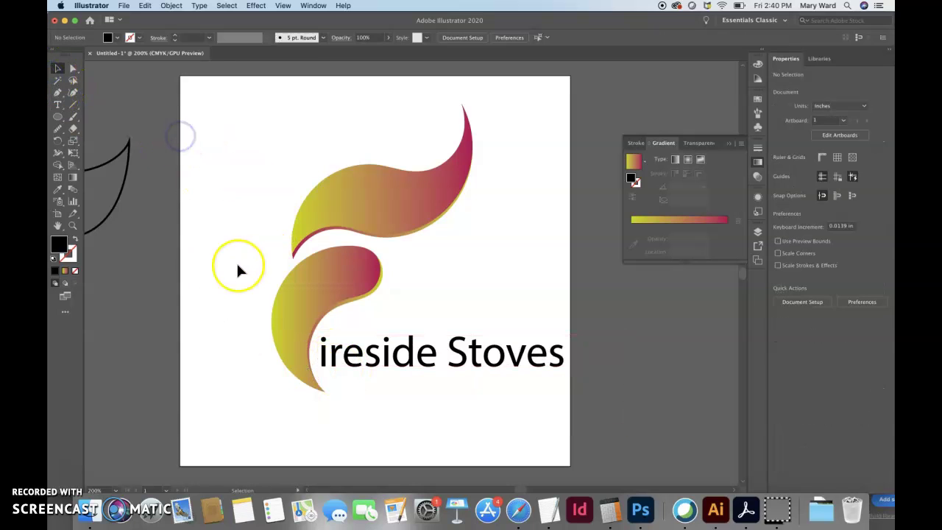
{"action": "key", "text": "super+1"}
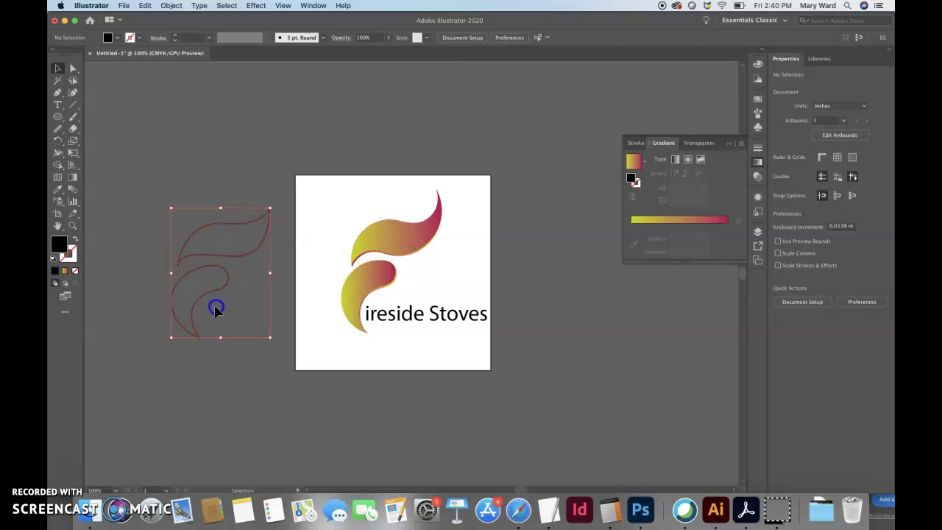
Reposition the Fireside Stoves text frame on the artboard
{"action": "left_click", "coordinate": [215, 308]}
{"action": "left_click", "coordinate": [380, 235]}
{"action": "left_click", "coordinate": [374, 284]}
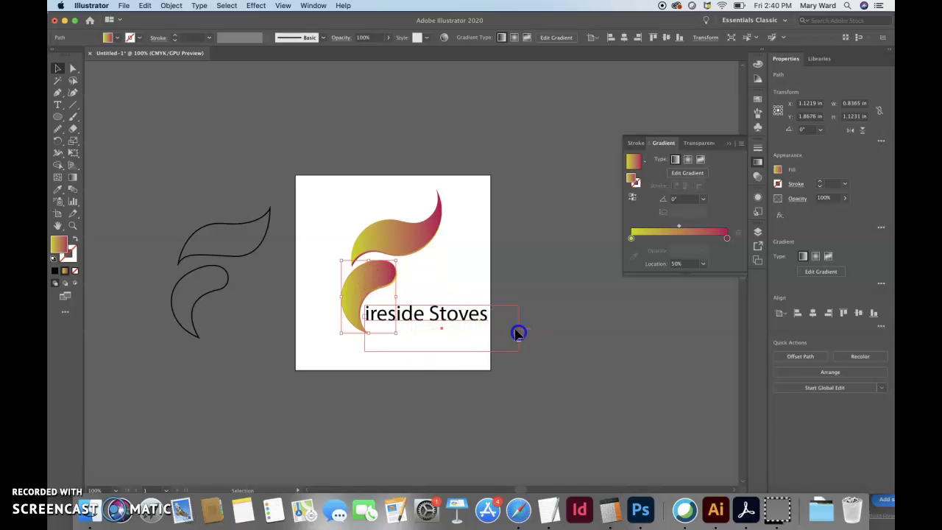
{"action": "left_click", "coordinate": [517, 332]}
{"action": "left_click_drag", "start_coordinate": [462, 315], "coordinate": [397, 358]}
{"action": "left_click", "coordinate": [461, 272]}
Restore the missing F so the text reads 'Fireside Stoves'
{"action": "triple_click", "coordinate": [397, 359]}
{"action": "left_click", "coordinate": [303, 351]}
{"action": "type", "text": "F"}
{"action": "triple_click", "coordinate": [372, 362]}
{"action": "left_click", "coordinate": [58, 67]}
{"action": "left_click", "coordinate": [253, 152]}
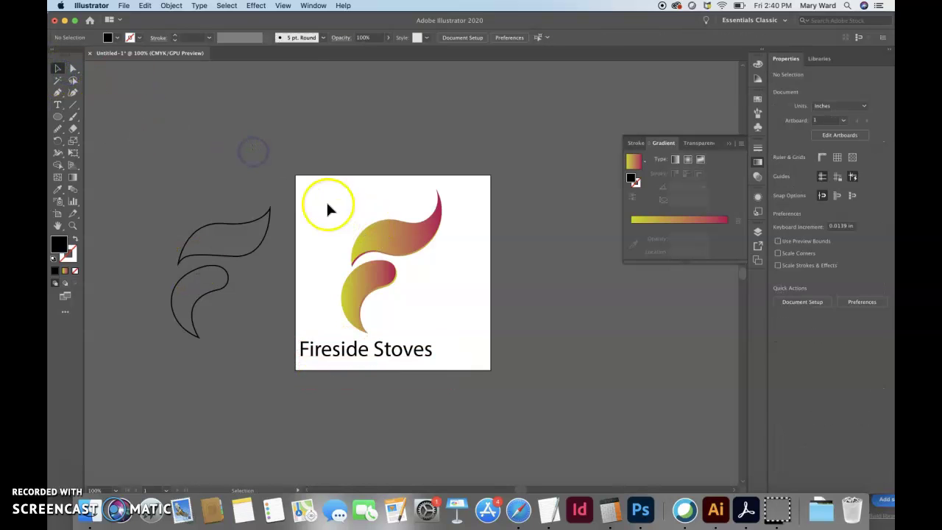
Shift the whole logo right and nudge the Fireside Stoves text down slightly
{"action": "left_click_drag", "start_coordinate": [326, 204], "coordinate": [434, 354]}
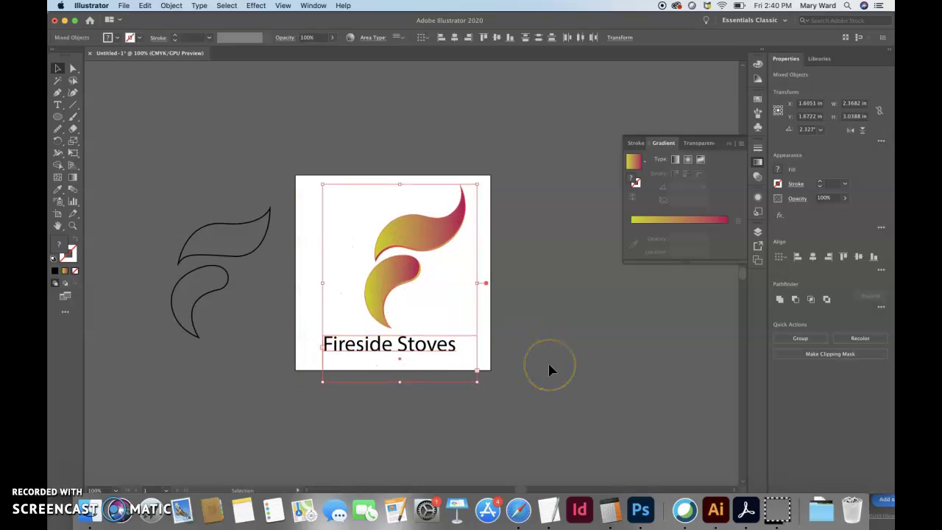
{"action": "left_click", "coordinate": [591, 347]}
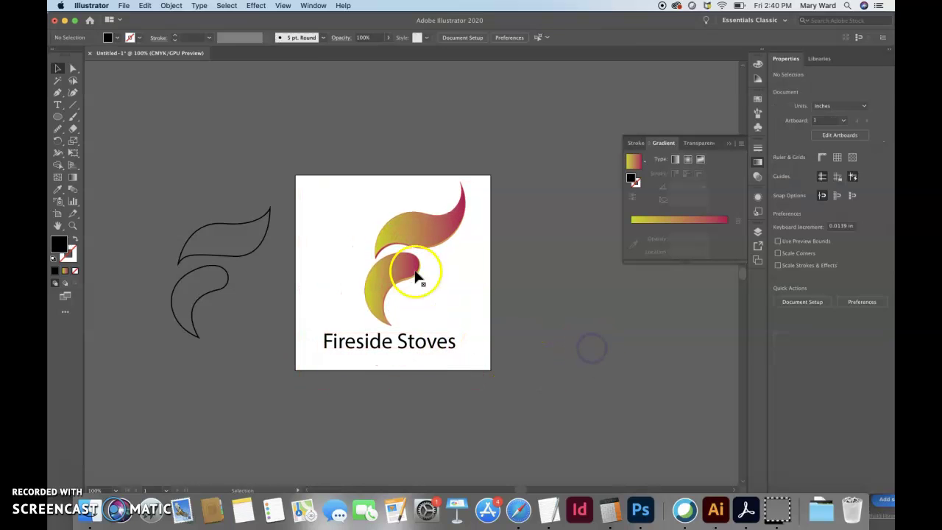
{"action": "left_click", "coordinate": [445, 302]}
{"action": "left_click", "coordinate": [513, 370]}
{"action": "left_click", "coordinate": [431, 341]}
{"action": "key", "text": "Down"}
{"action": "key", "text": "Down"}
{"action": "key", "text": "Down"}
{"action": "key", "text": "Down"}
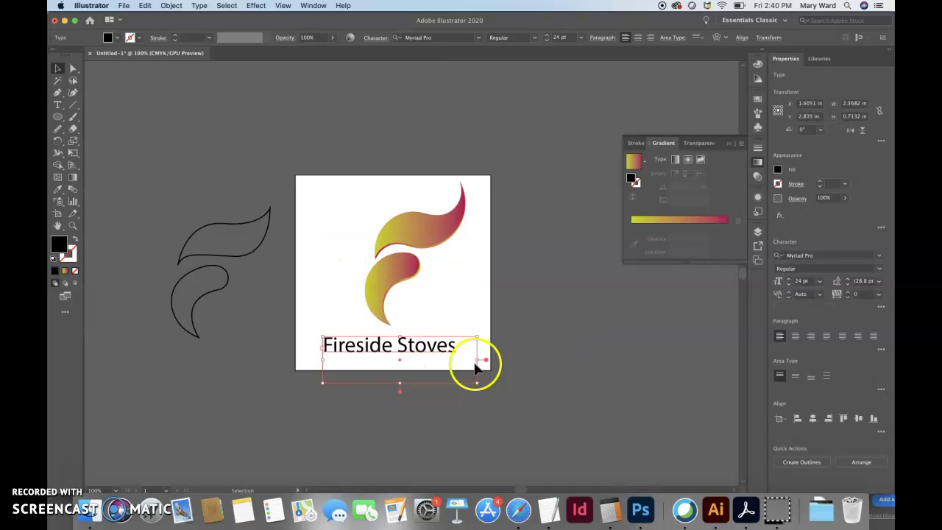
{"action": "left_click", "coordinate": [547, 395]}
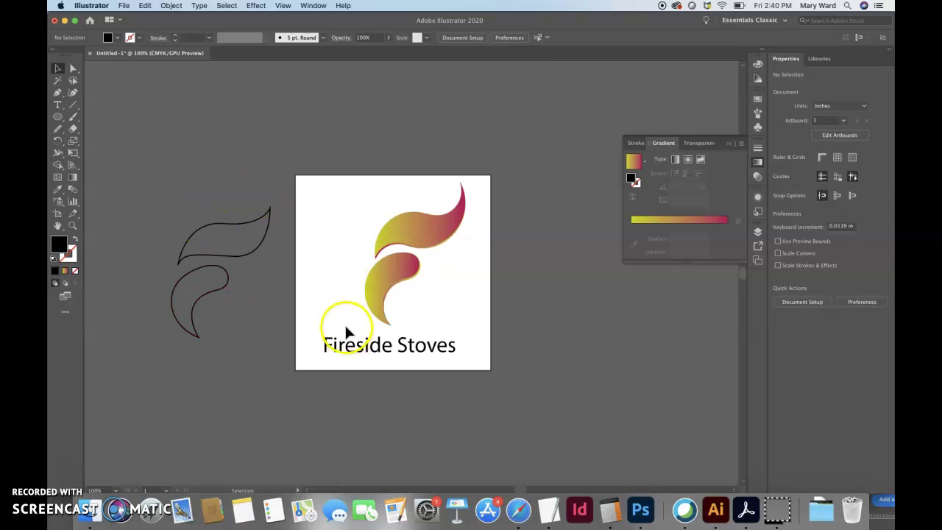
Delete the Fireside Stoves text and move the two swooshes slightly down and left
{"action": "left_click", "coordinate": [340, 348]}
{"action": "key", "text": "Delete"}
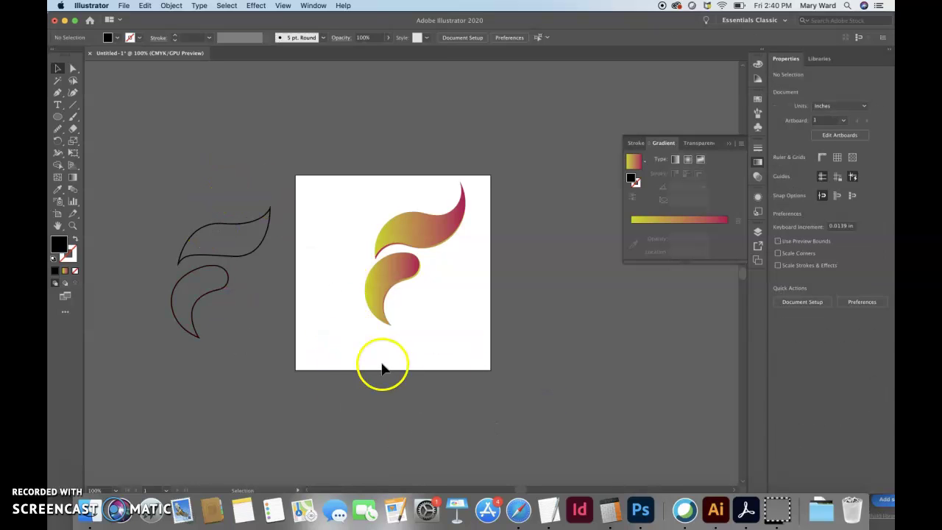
{"action": "left_click", "coordinate": [336, 316]}
{"action": "left_click_drag", "start_coordinate": [473, 327], "coordinate": [473, 327]}
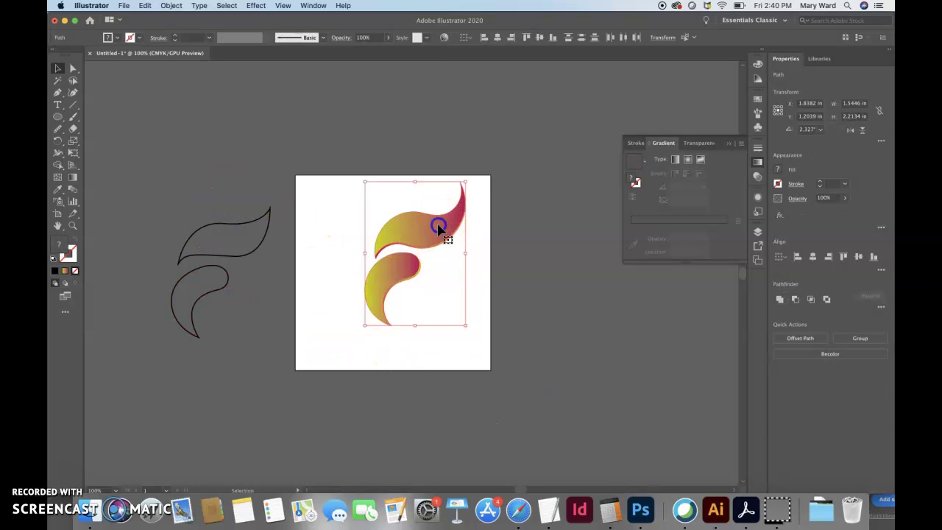
{"action": "left_click_drag", "start_coordinate": [437, 225], "coordinate": [427, 246]}
{"action": "left_click", "coordinate": [497, 285]}
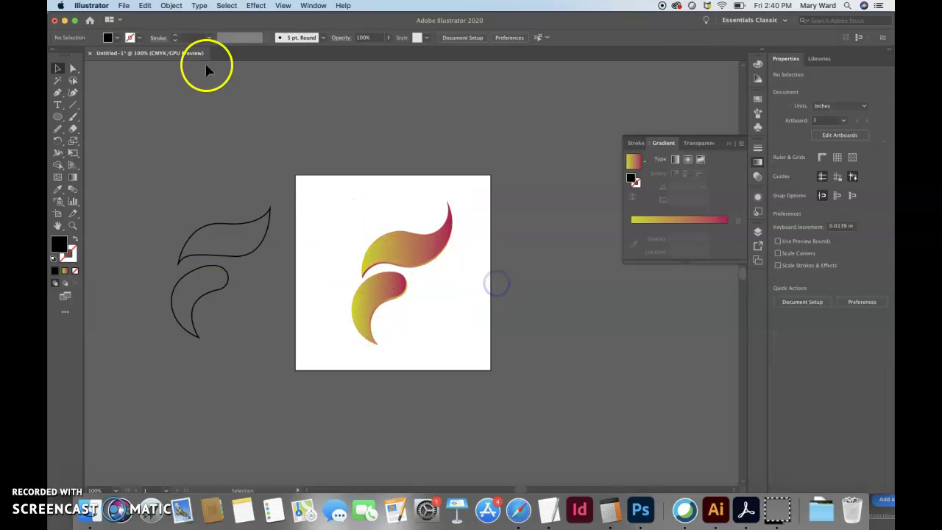
Save the document to this computer, turning off the cloud-or-computer prompt
{"action": "left_click", "coordinate": [124, 5]}
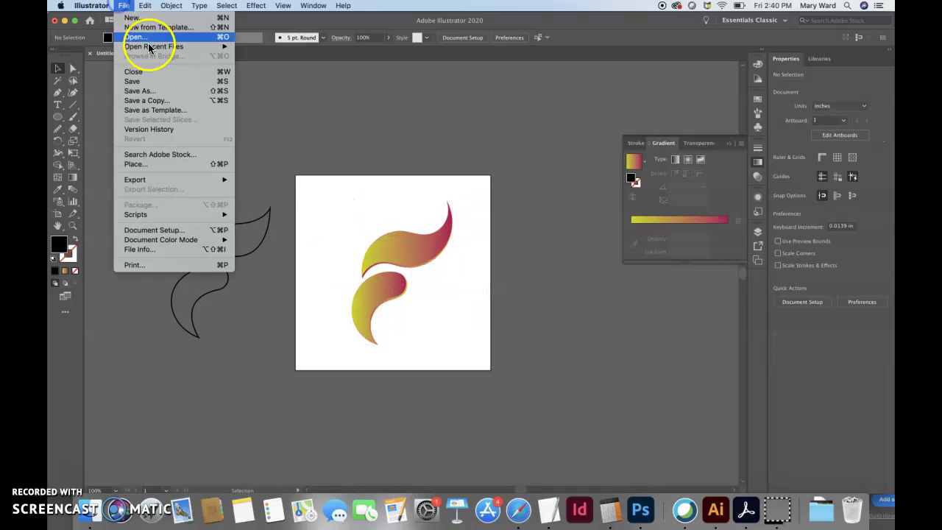
{"action": "left_click", "coordinate": [147, 81]}
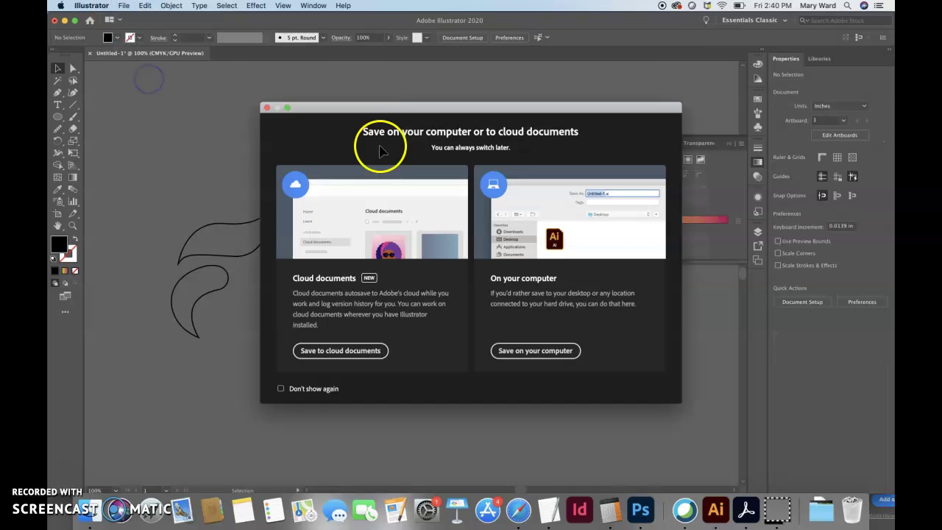
{"action": "left_click", "coordinate": [280, 390]}
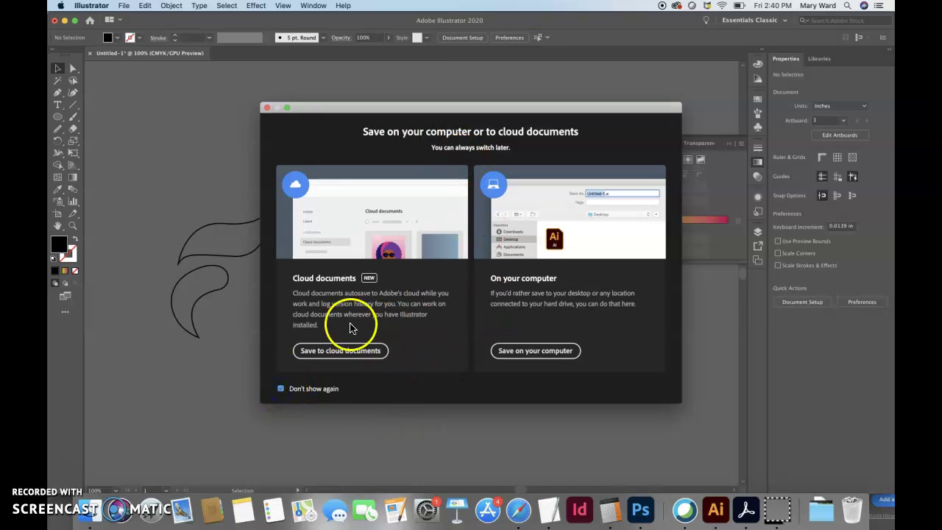
{"action": "left_click", "coordinate": [535, 350]}
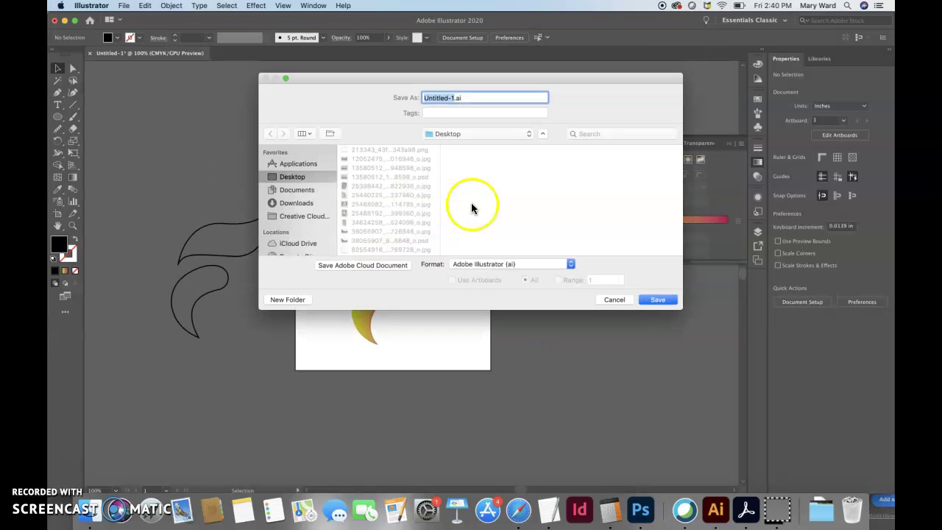
Browse to Documents > GDSN 350 - Graphic Design II and start a new folder there
{"action": "left_click", "coordinate": [294, 190]}
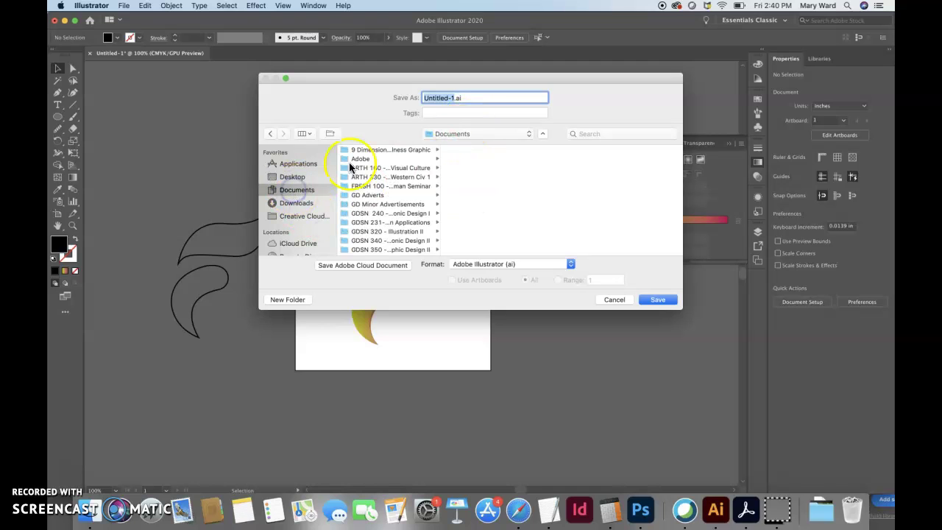
{"action": "left_click_drag", "start_coordinate": [438, 148], "coordinate": [550, 150]}
{"action": "scroll", "coordinate": [413, 236], "scroll_direction": "down", "scroll_amount": 2}
{"action": "scroll", "coordinate": [413, 236], "scroll_direction": "down", "scroll_amount": 1}
{"action": "left_click", "coordinate": [405, 215]}
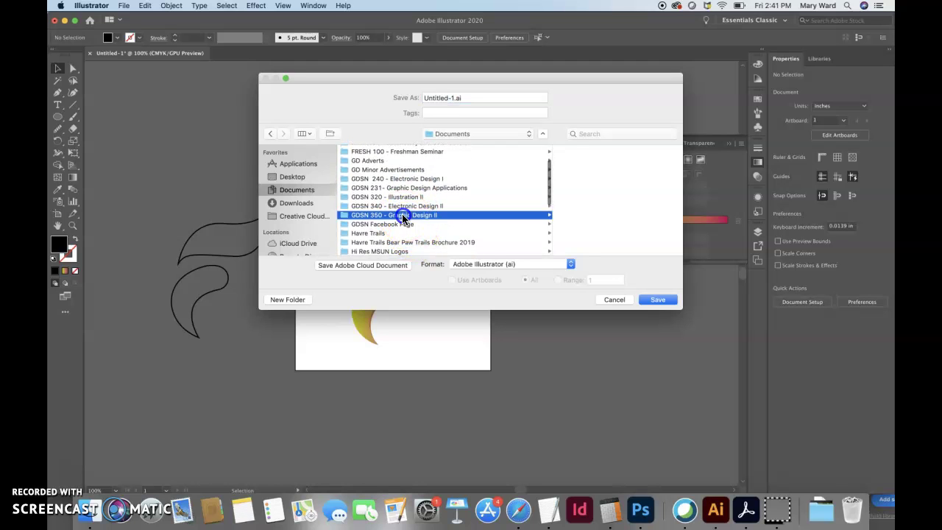
{"action": "left_click", "coordinate": [297, 301]}
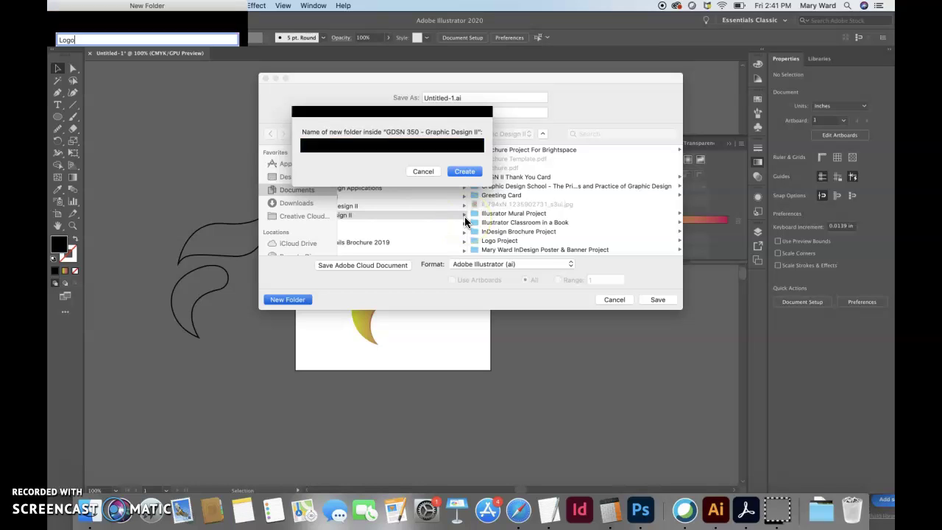
Create the 'Logo - Follow Along' folder and make it the save destination
{"action": "key", "text": "BackSpace"}
{"action": "key", "text": "BackSpace"}
{"action": "key", "text": "BackSpace"}
{"action": "key", "text": "BackSpace"}
{"action": "key", "text": "BackSpace"}
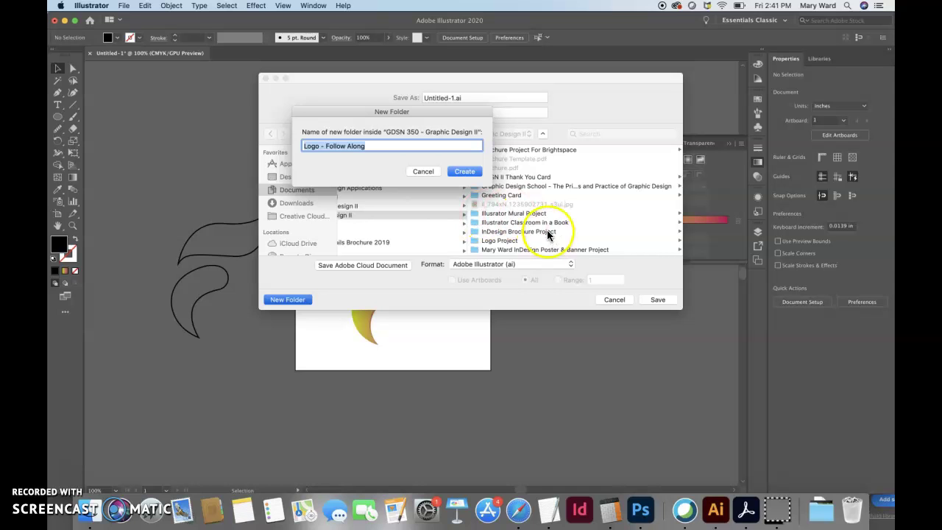
{"action": "left_click", "coordinate": [465, 171]}
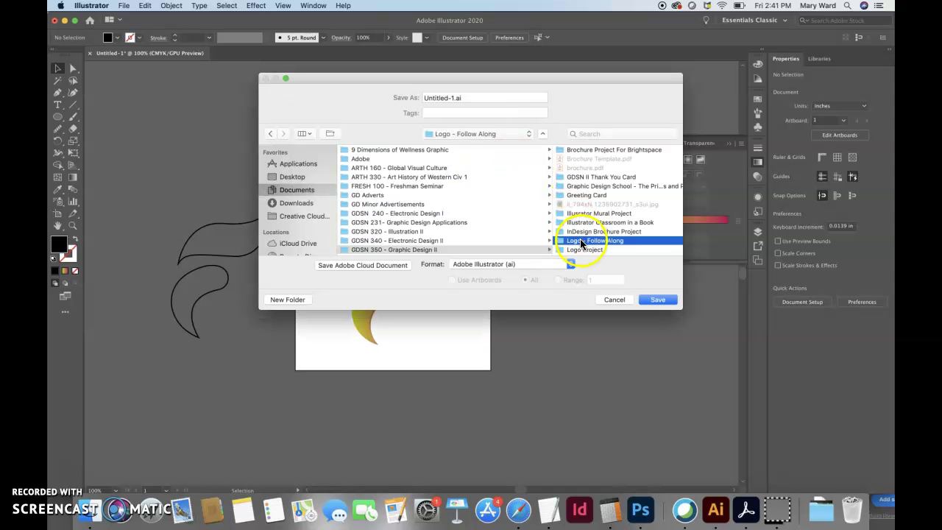
{"action": "left_click", "coordinate": [578, 240]}
Save the file as LogoFollowAlong.ai in Adobe Illustrator (ai) format with default options
{"action": "left_click", "coordinate": [449, 98]}
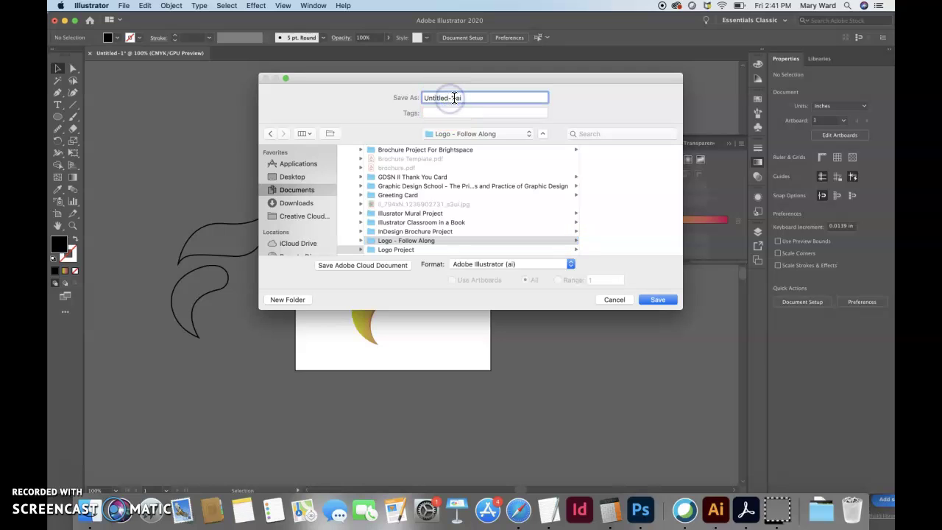
{"action": "type", "text": "Logo - Follow Along"}
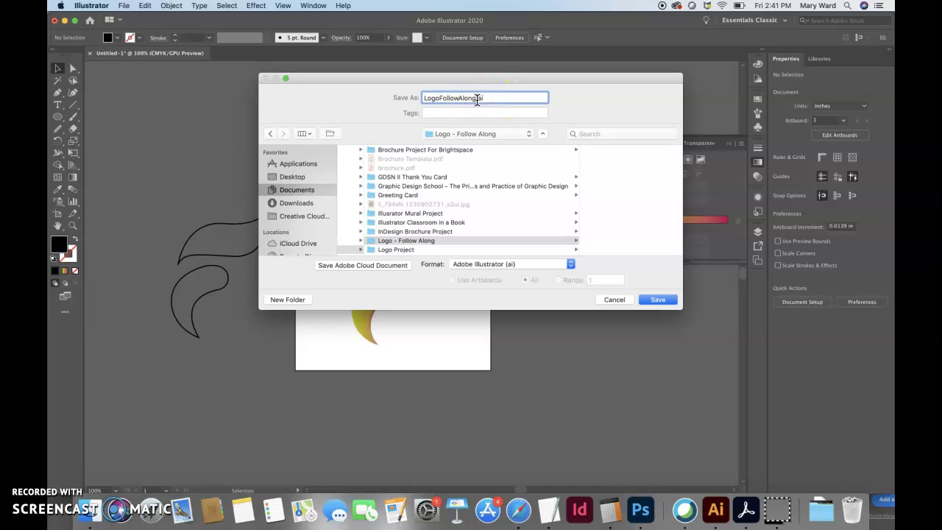
{"action": "left_click", "coordinate": [495, 264]}
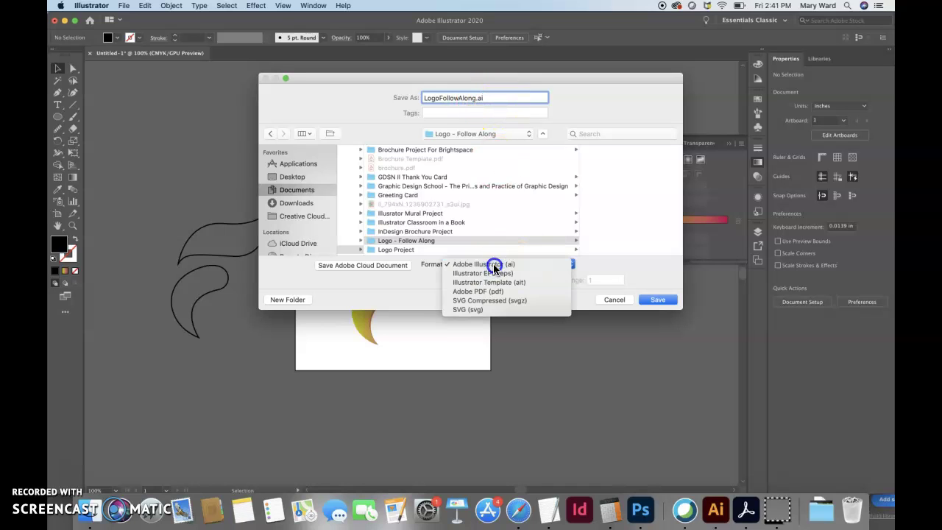
{"action": "left_click", "coordinate": [493, 265]}
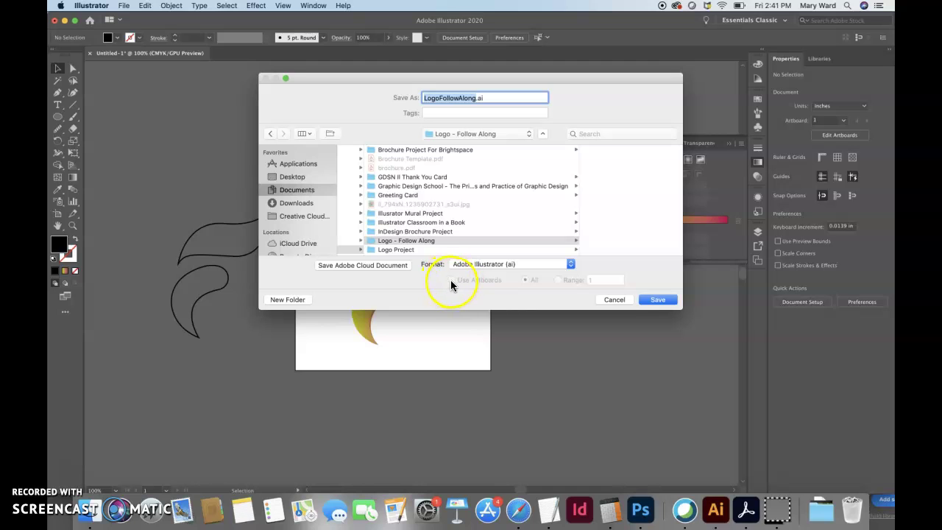
{"action": "left_click", "coordinate": [658, 299]}
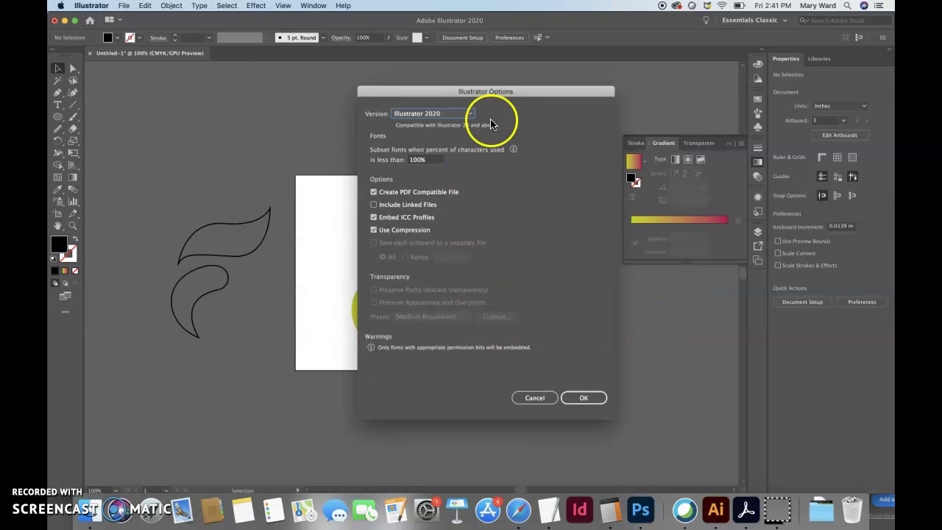
{"action": "left_click", "coordinate": [586, 399]}
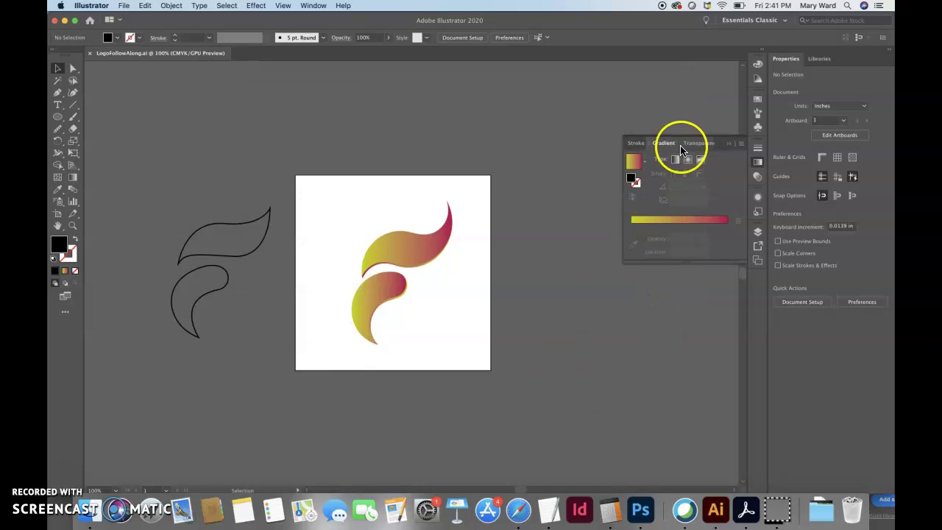